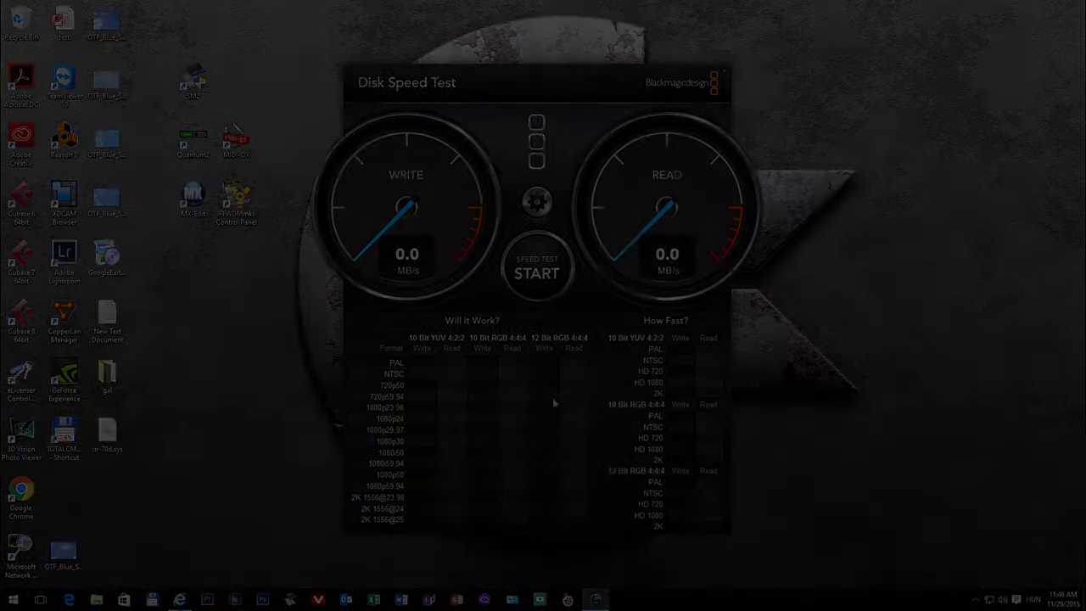
- Set the DATA (G:) drive as the target location for the disk speed test
{"action": "left_click", "coordinate": [536, 203]}
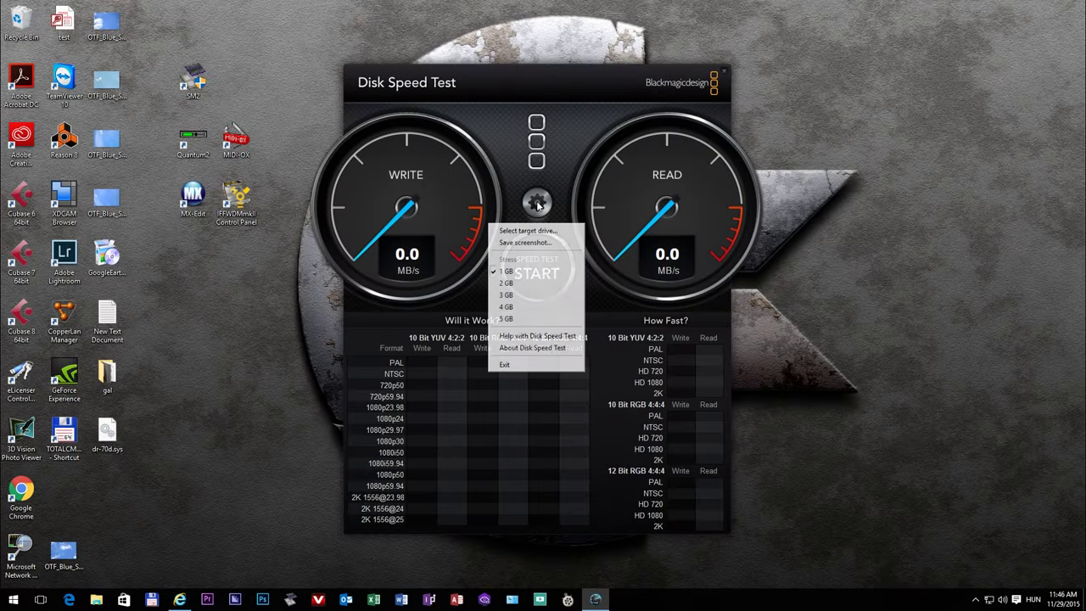
{"action": "left_click", "coordinate": [527, 231]}
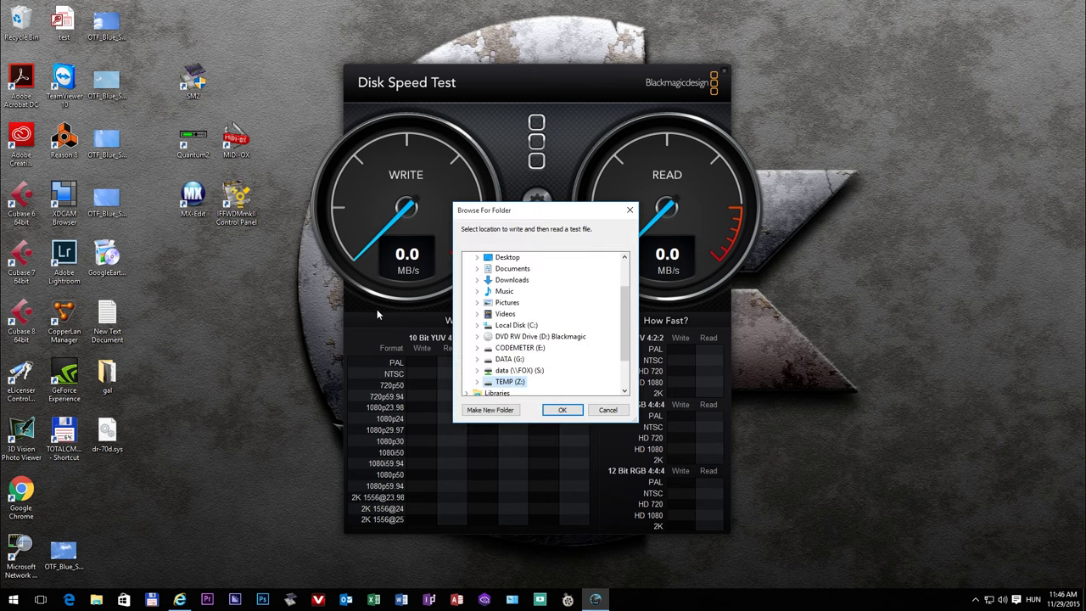
{"action": "double_click", "coordinate": [507, 361]}
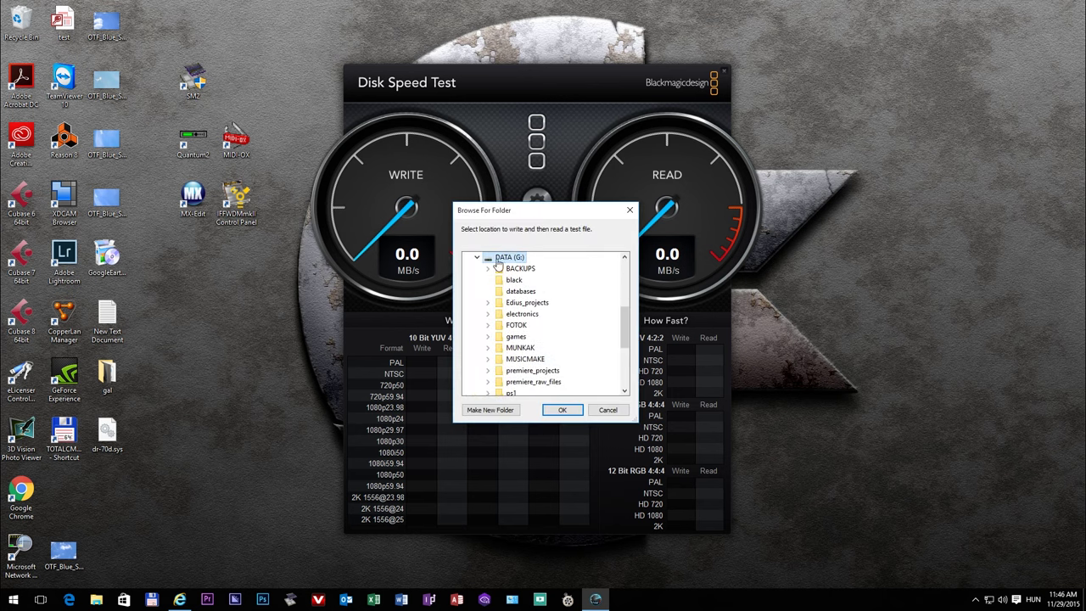
{"action": "left_click", "coordinate": [564, 410]}
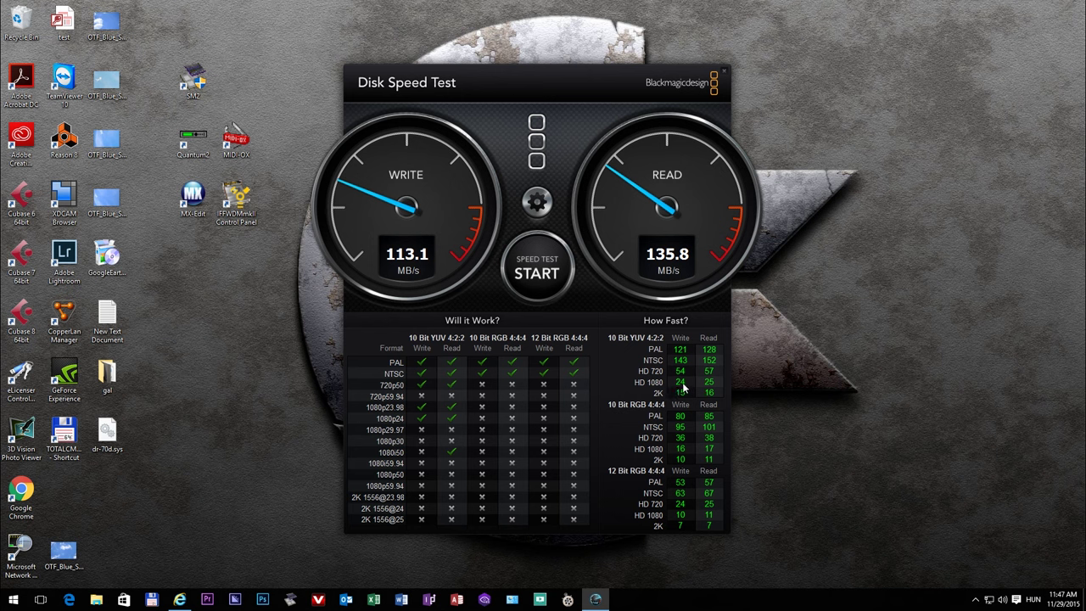
- Set the black folder on Local Disk (C:) as the target location and run the speed test, stopping it after the results fill in
{"action": "left_click", "coordinate": [543, 204]}
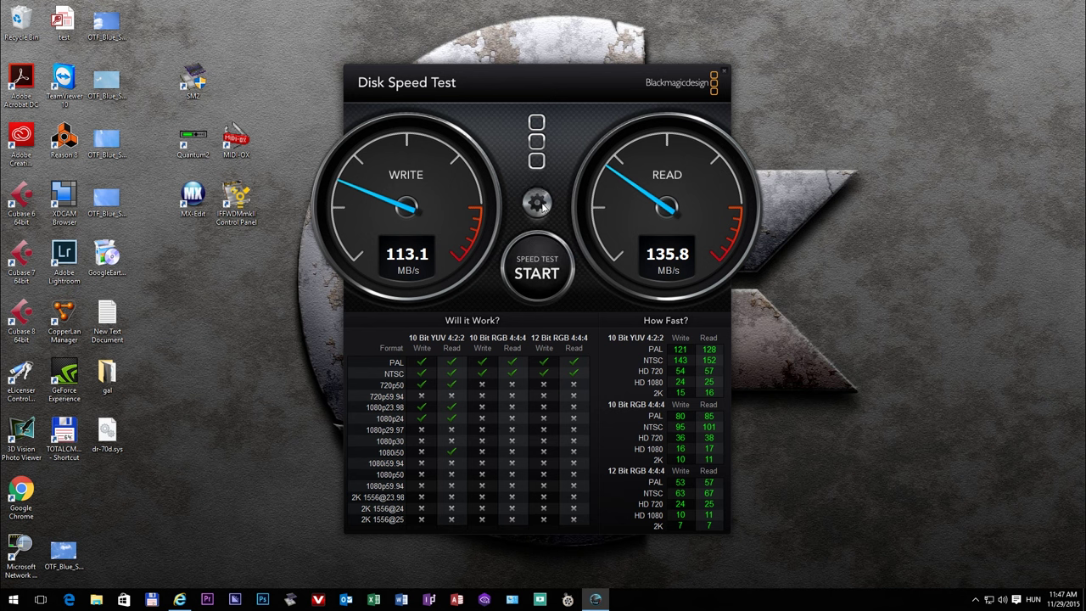
{"action": "left_click", "coordinate": [527, 231]}
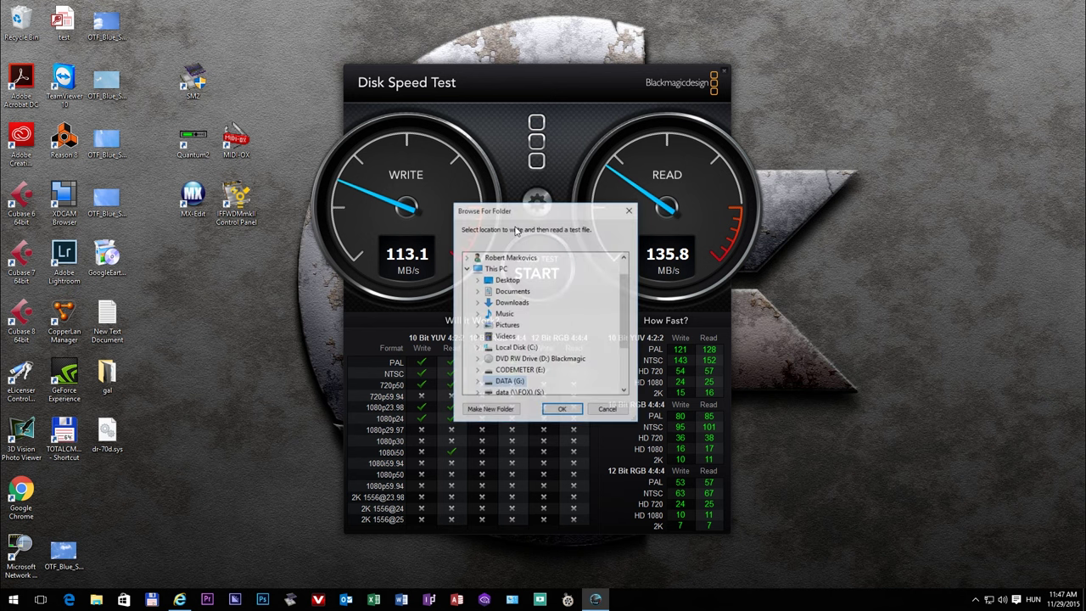
{"action": "left_click_drag", "start_coordinate": [625, 338], "coordinate": [625, 362]}
{"action": "left_click", "coordinate": [510, 307]}
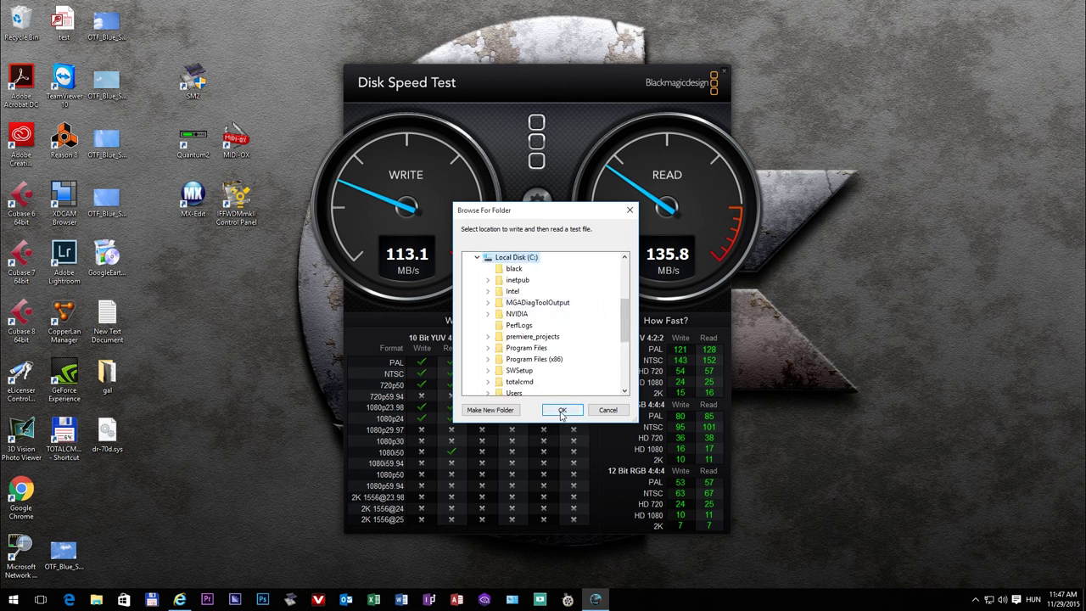
{"action": "left_click", "coordinate": [514, 268]}
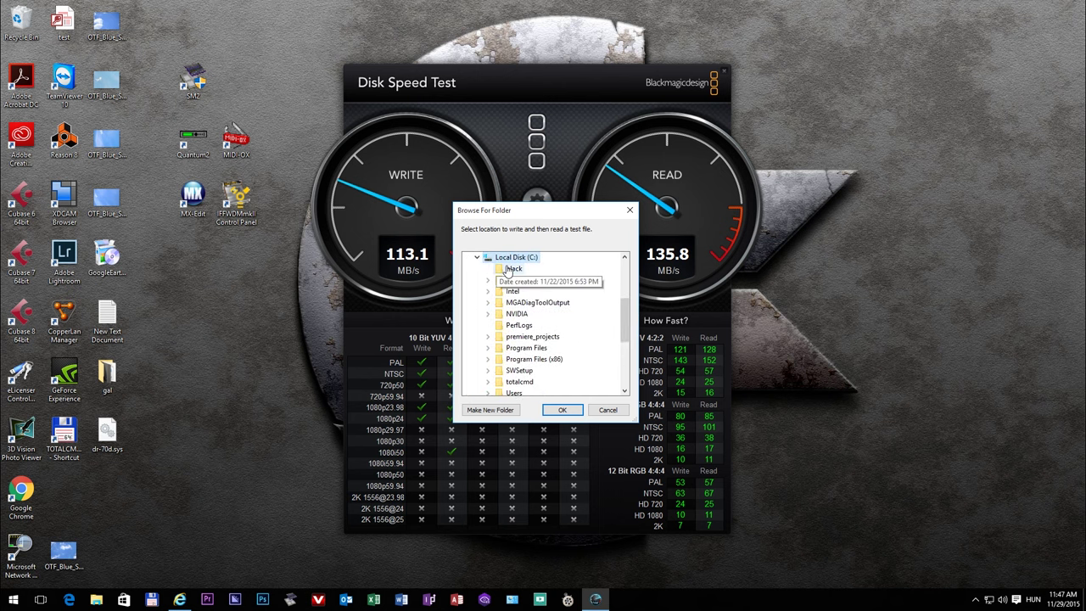
{"action": "left_click", "coordinate": [561, 411]}
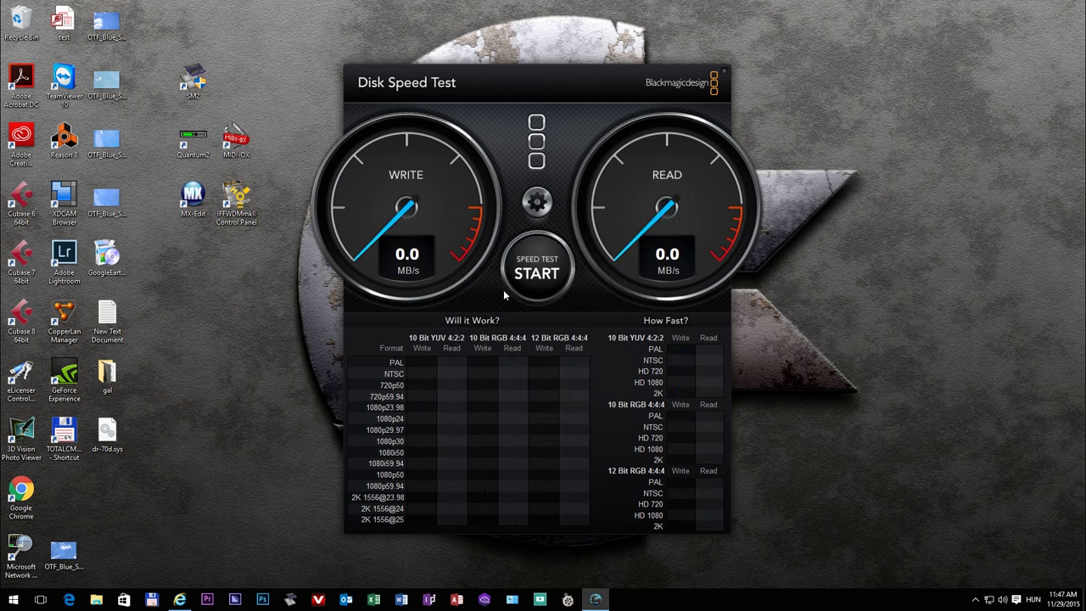
{"action": "left_click", "coordinate": [535, 270]}
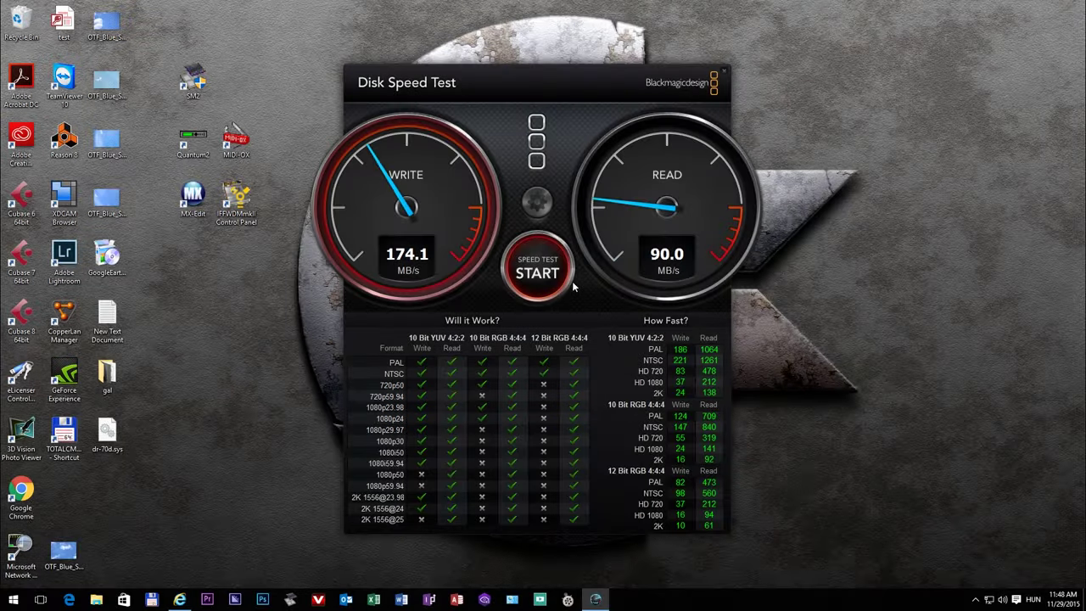
{"action": "left_click", "coordinate": [570, 285]}
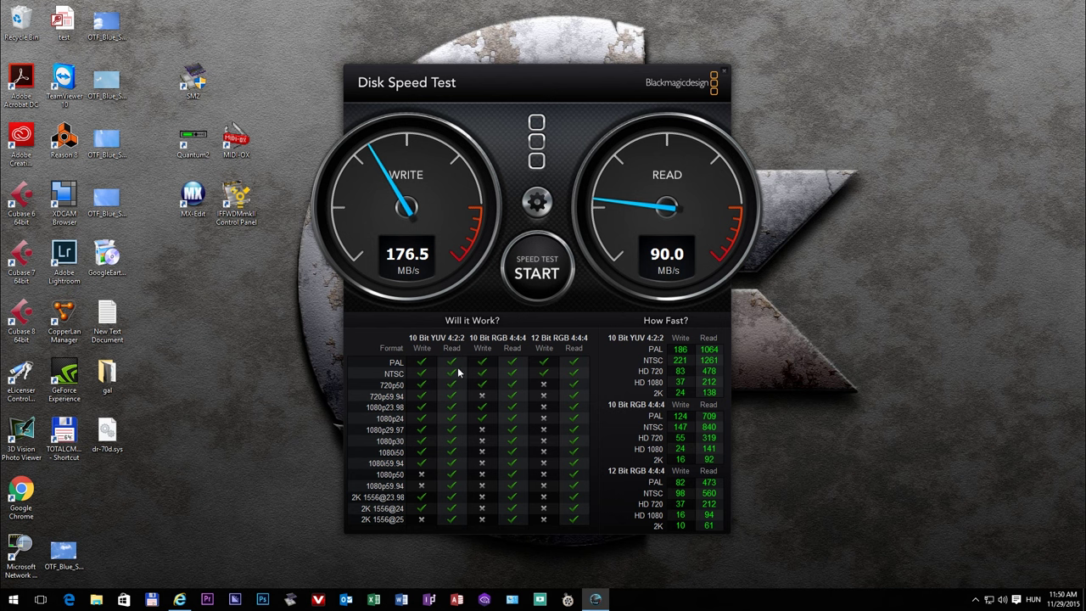
- Set the blackmagicrecords folder on TEMP (Z:) as the target location, run the speed test and stop it
{"action": "left_click", "coordinate": [536, 201]}
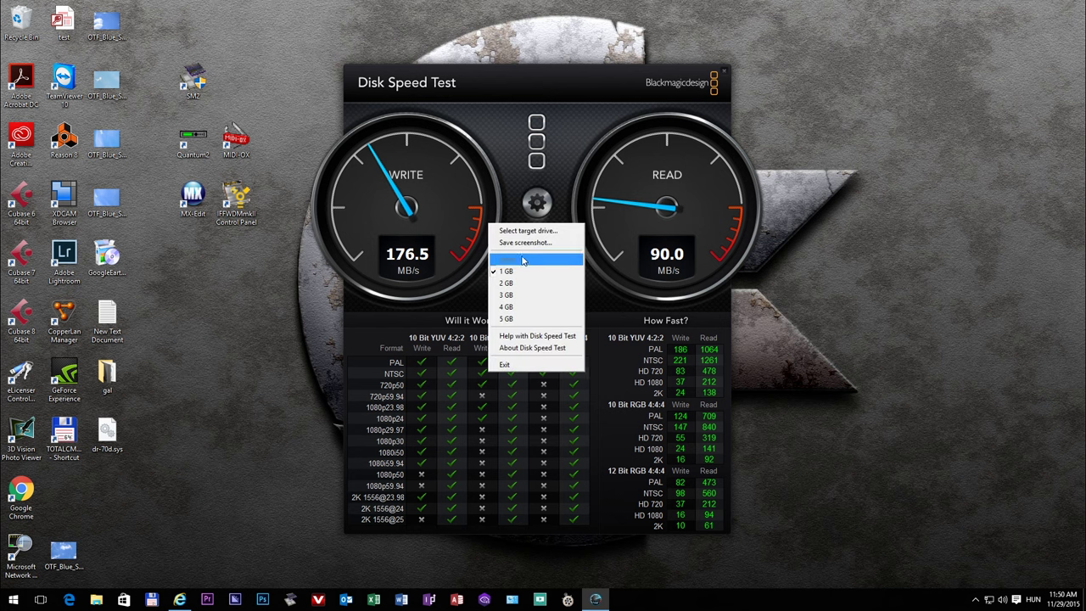
{"action": "left_click", "coordinate": [528, 231]}
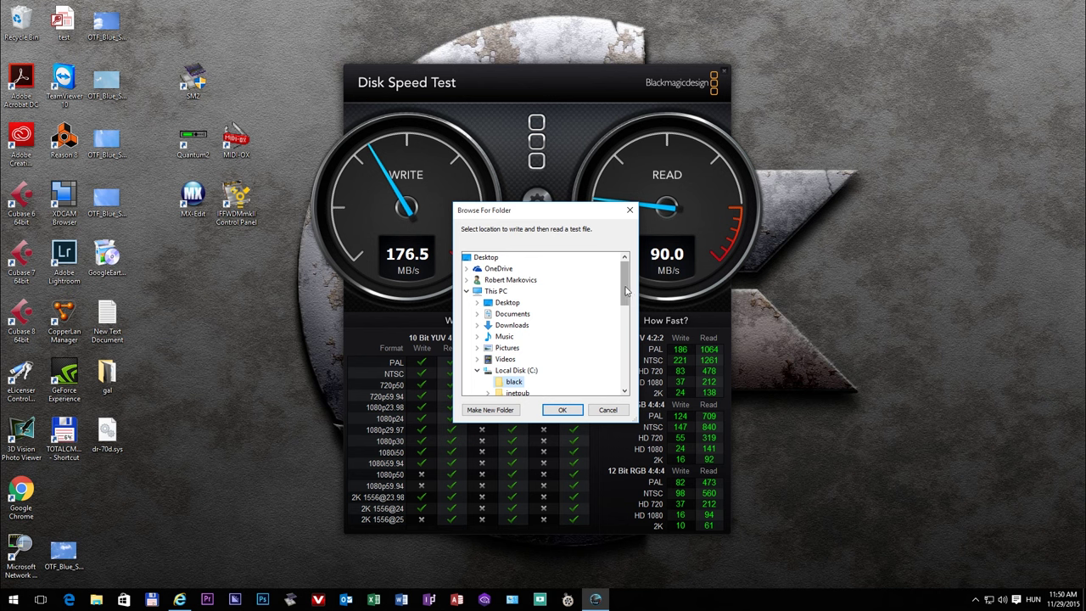
{"action": "scroll", "coordinate": [630, 339], "scroll_direction": "down", "scroll_amount": 3}
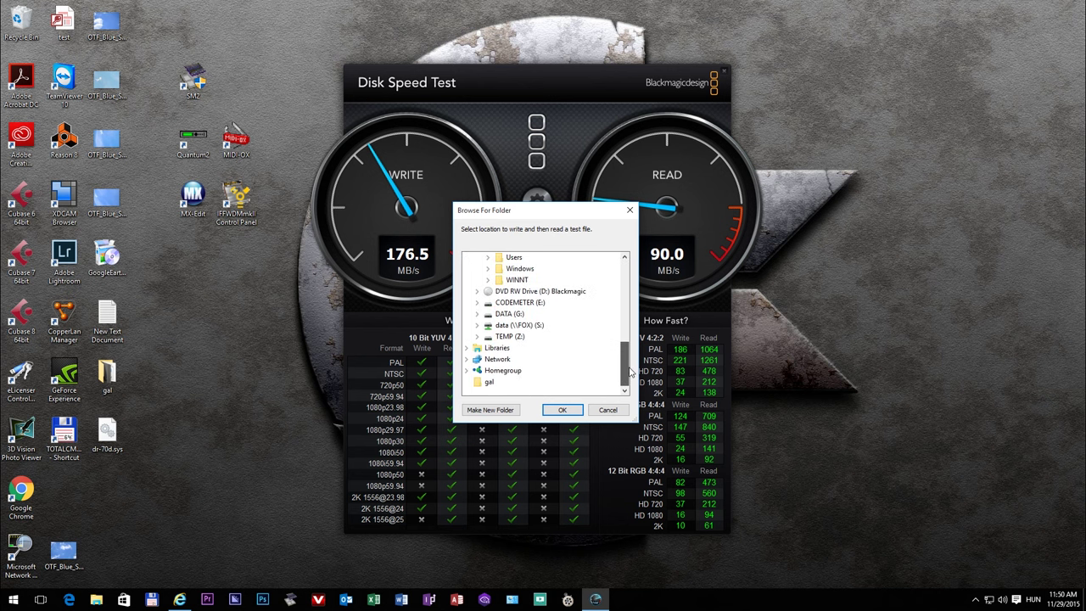
{"action": "left_click", "coordinate": [505, 337]}
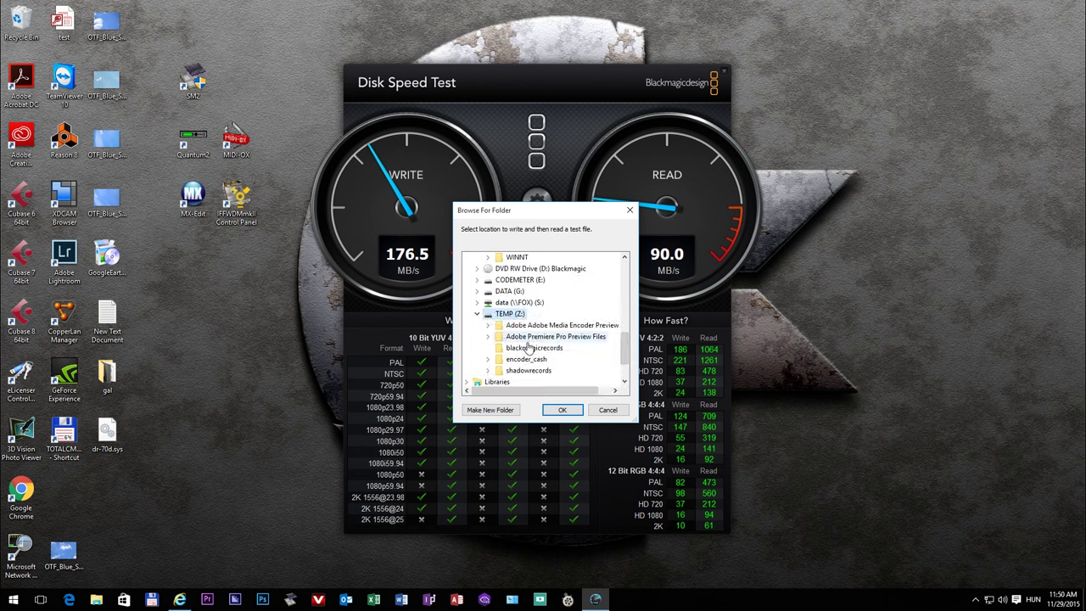
{"action": "left_click", "coordinate": [534, 349]}
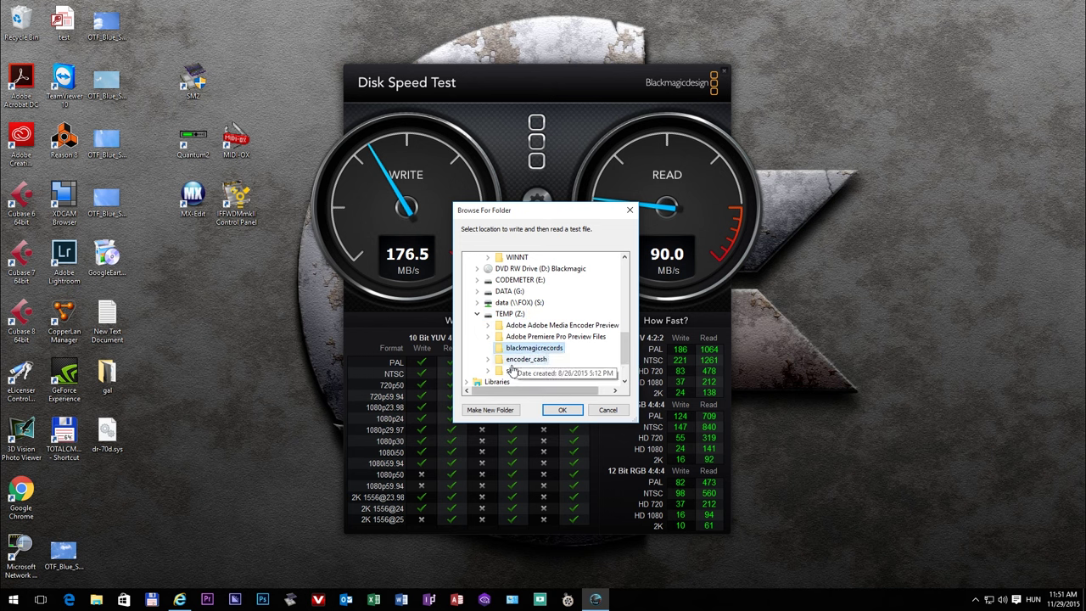
{"action": "left_click", "coordinate": [566, 411]}
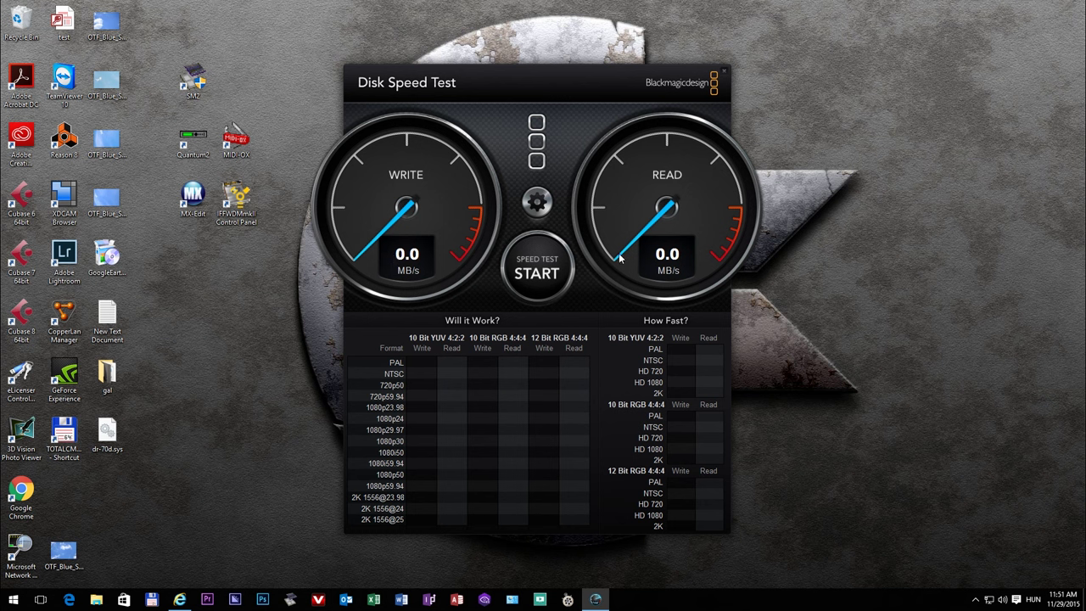
{"action": "left_click", "coordinate": [538, 279]}
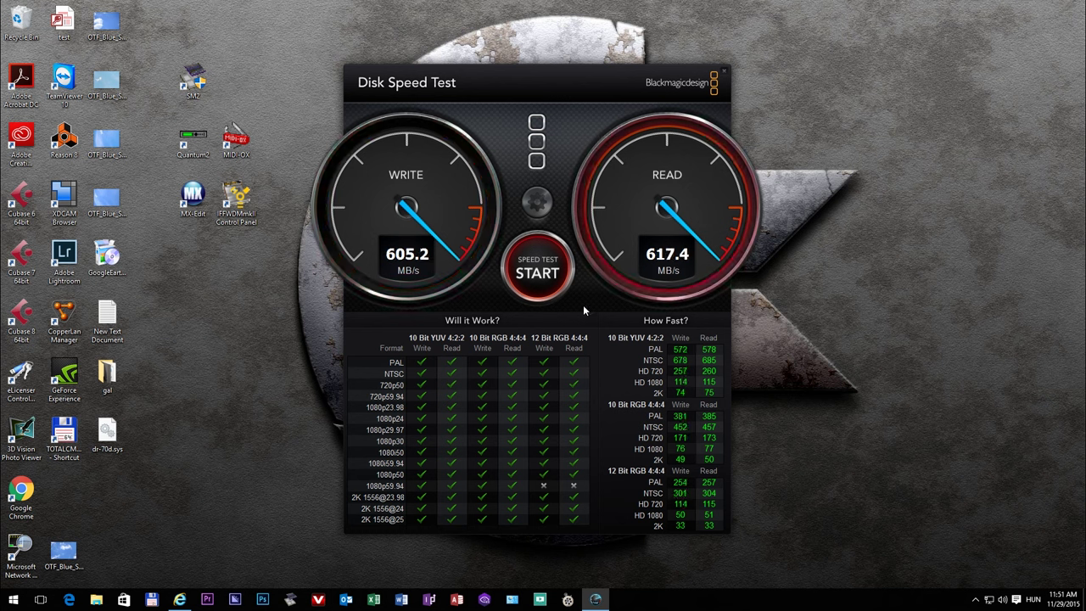
{"action": "left_click", "coordinate": [537, 271]}
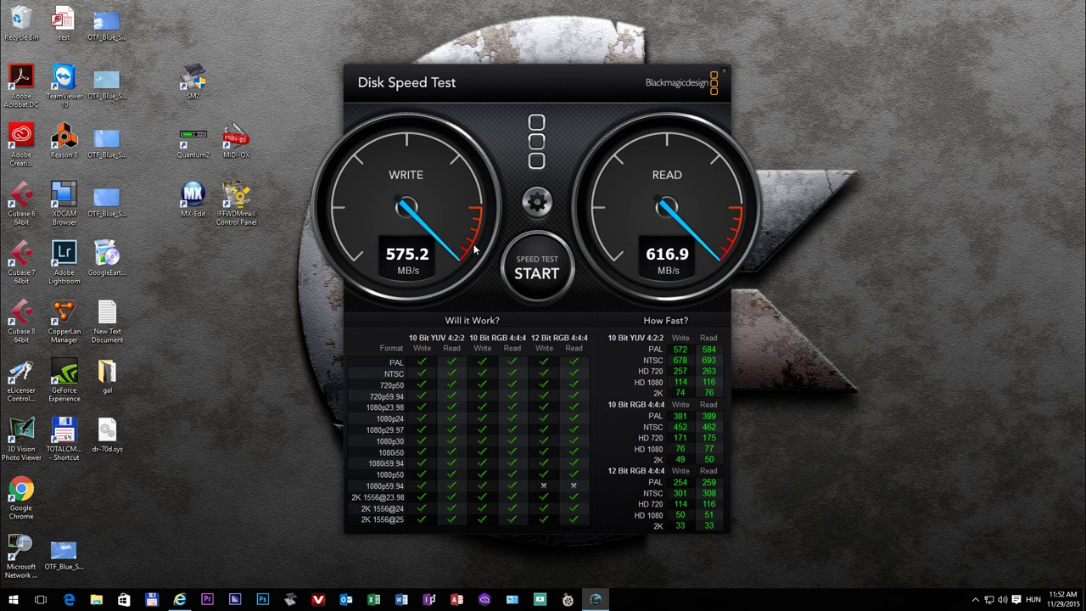
{"action": "left_click_drag", "start_coordinate": [475, 248], "coordinate": [526, 214]}
{"action": "left_click_drag", "start_coordinate": [584, 58], "coordinate": [573, 83]}
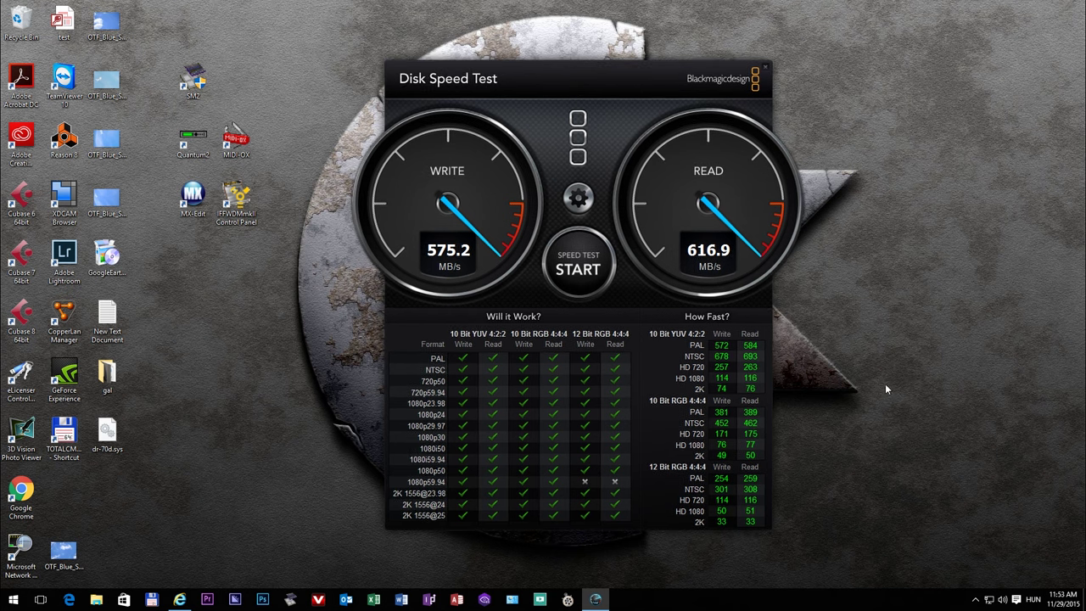
{"action": "left_click_drag", "start_coordinate": [579, 76], "coordinate": [519, 56]}
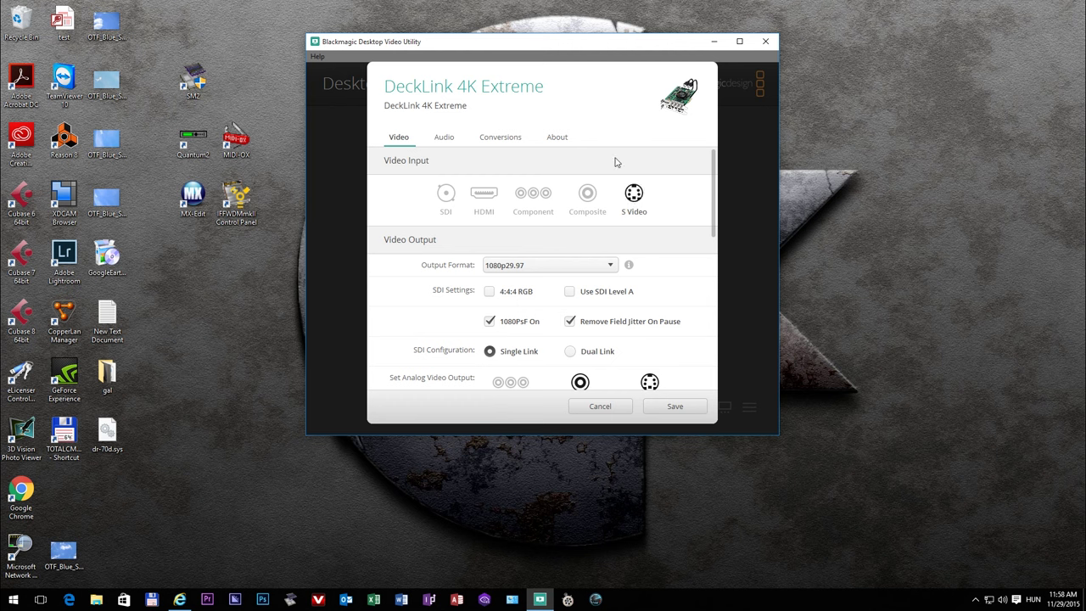
- In Blackmagic Desktop Video Utility, set the DeckLink 4K Extreme's video input to HDMI
{"action": "left_click", "coordinate": [591, 201]}
{"action": "left_click", "coordinate": [534, 199]}
{"action": "left_click", "coordinate": [446, 193]}
{"action": "left_click", "coordinate": [492, 197]}
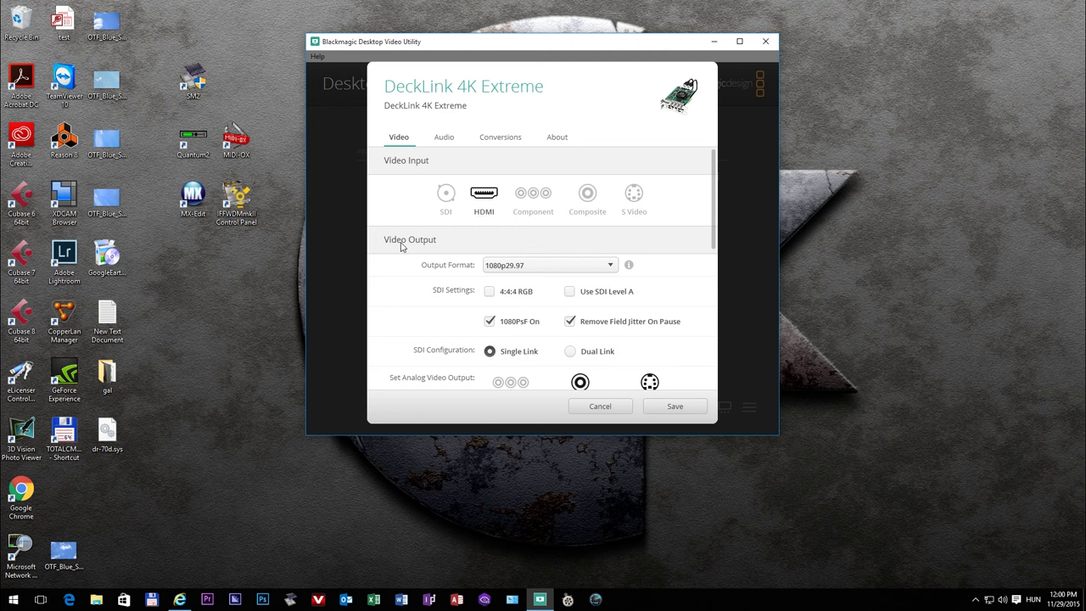
- Look through the available video output formats and close the list without choosing another one
{"action": "left_click", "coordinate": [609, 266]}
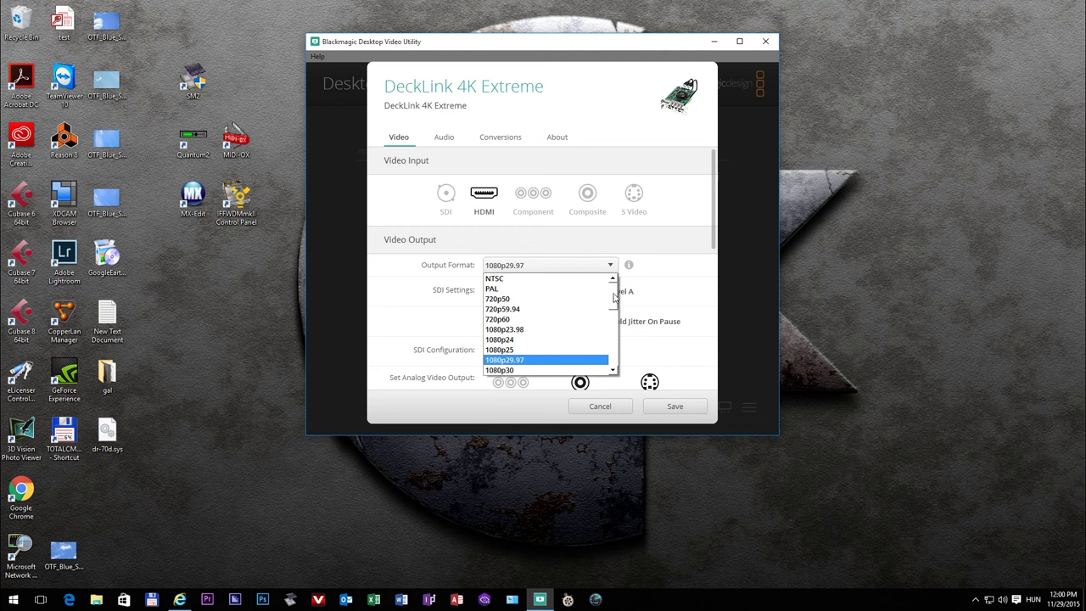
{"action": "scroll", "coordinate": [614, 295], "scroll_direction": "down", "scroll_amount": 2}
{"action": "scroll", "coordinate": [614, 295], "scroll_direction": "up", "scroll_amount": 2}
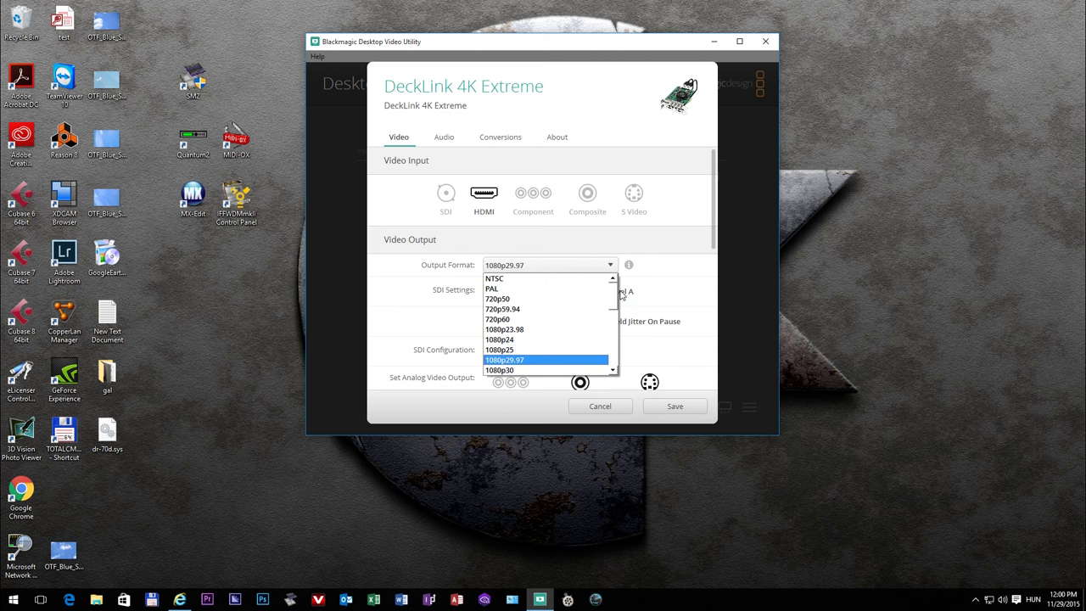
{"action": "left_click", "coordinate": [681, 270]}
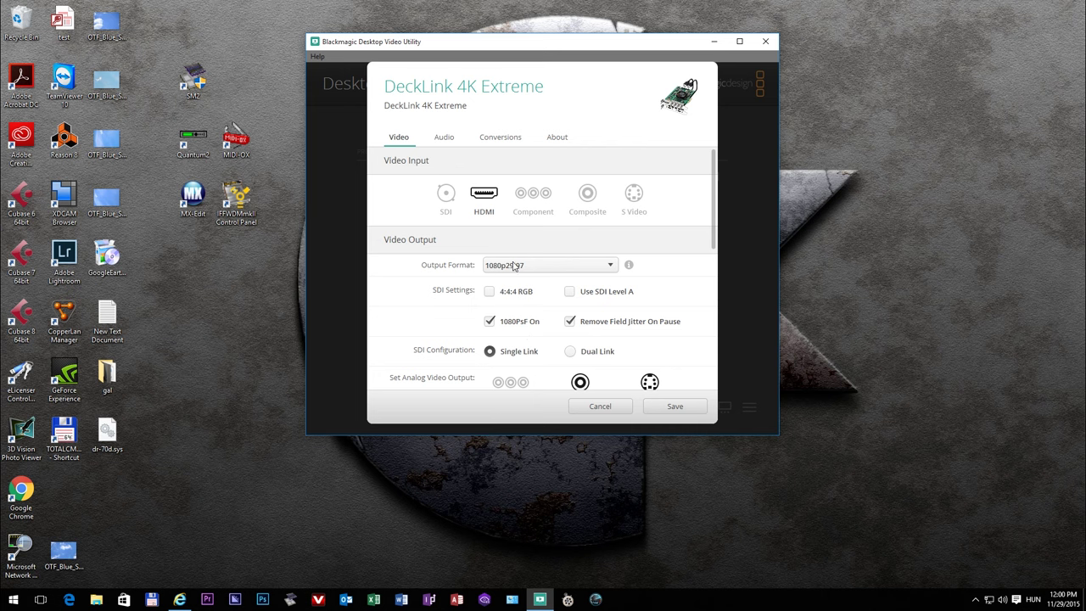
- Examine the card's remaining video settings: SDI options, analog output, idle output, HDMI 3D output and reference input
{"action": "scroll", "coordinate": [513, 266], "scroll_direction": "down", "scroll_amount": 3}
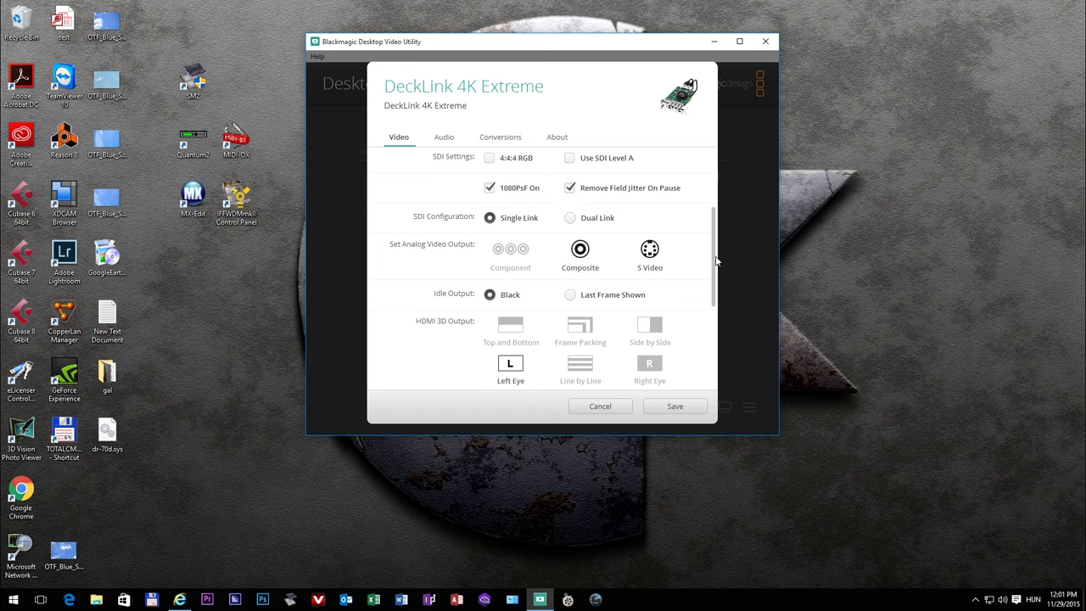
{"action": "left_click_drag", "start_coordinate": [717, 260], "coordinate": [725, 184]}
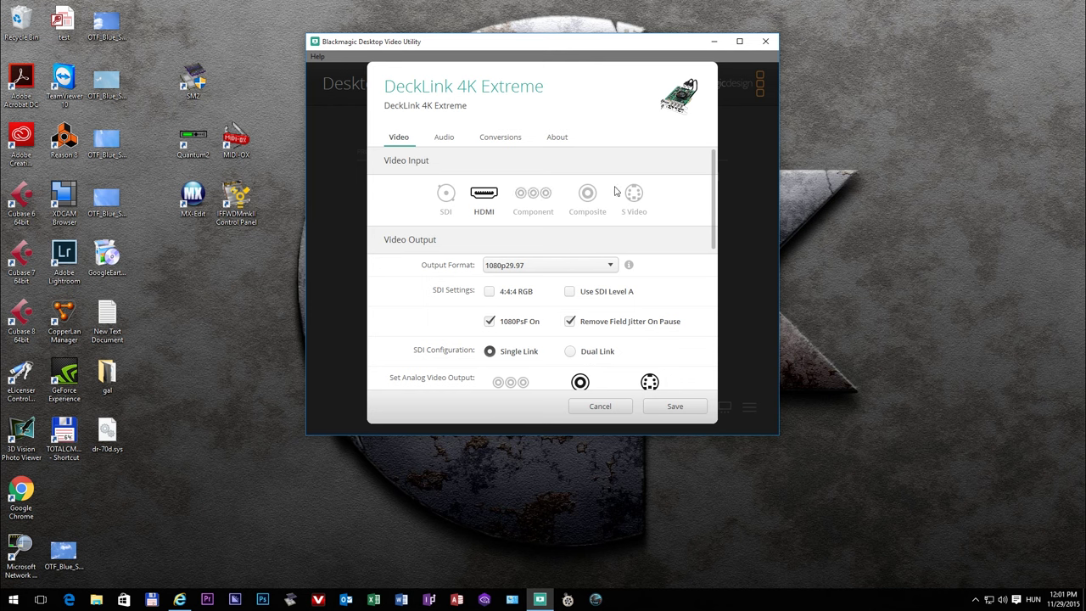
{"action": "left_click_drag", "start_coordinate": [714, 177], "coordinate": [729, 149]}
{"action": "left_click_drag", "start_coordinate": [712, 200], "coordinate": [722, 234]}
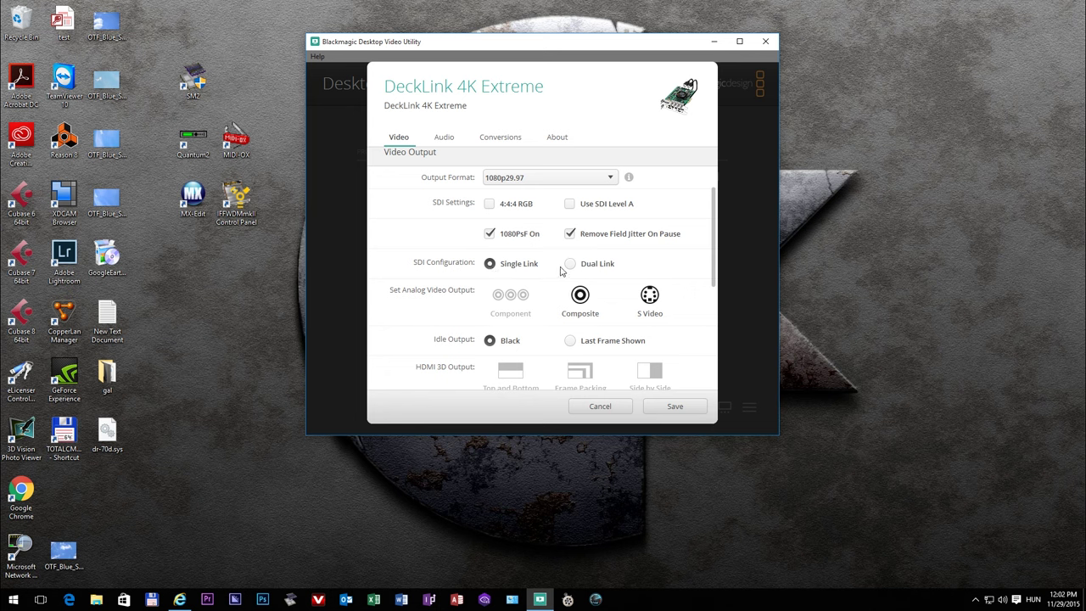
{"action": "left_click_drag", "start_coordinate": [714, 234], "coordinate": [715, 251]}
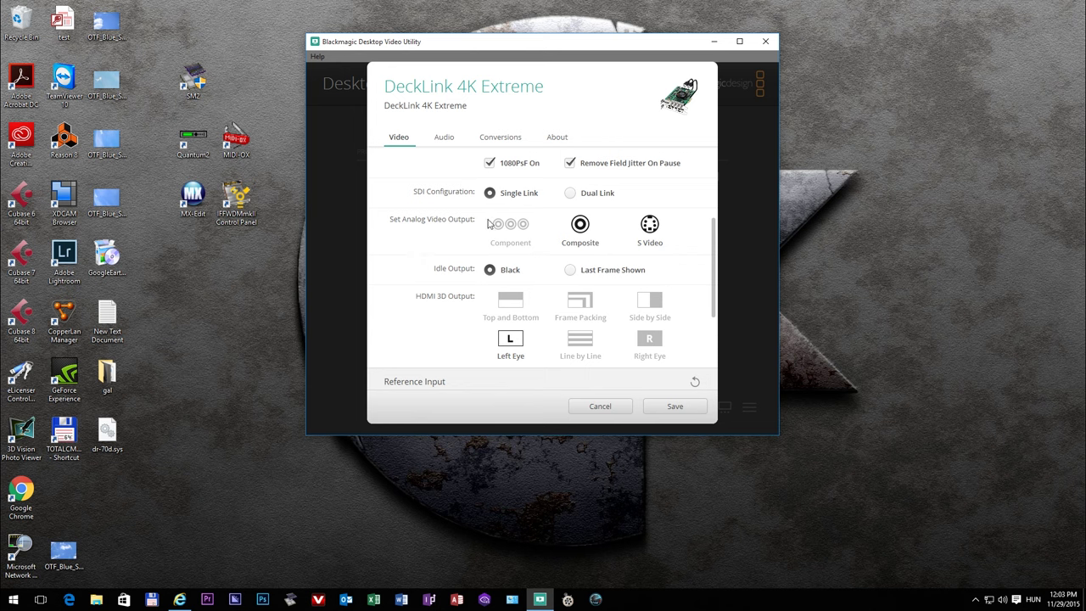
{"action": "left_click_drag", "start_coordinate": [714, 275], "coordinate": [715, 220]}
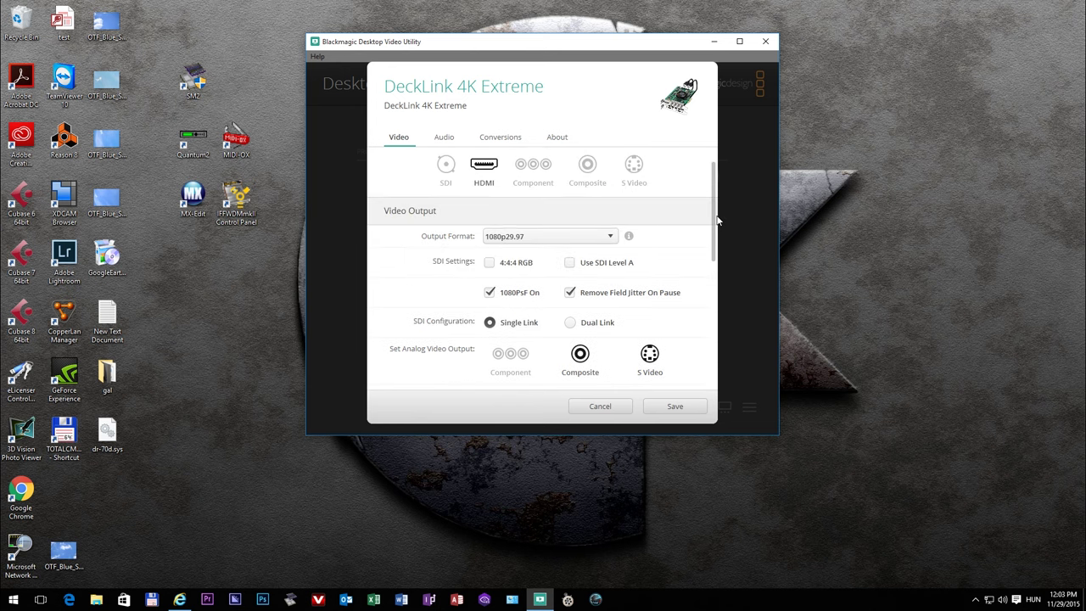
{"action": "left_click", "coordinate": [484, 168]}
{"action": "left_click_drag", "start_coordinate": [716, 198], "coordinate": [717, 242]}
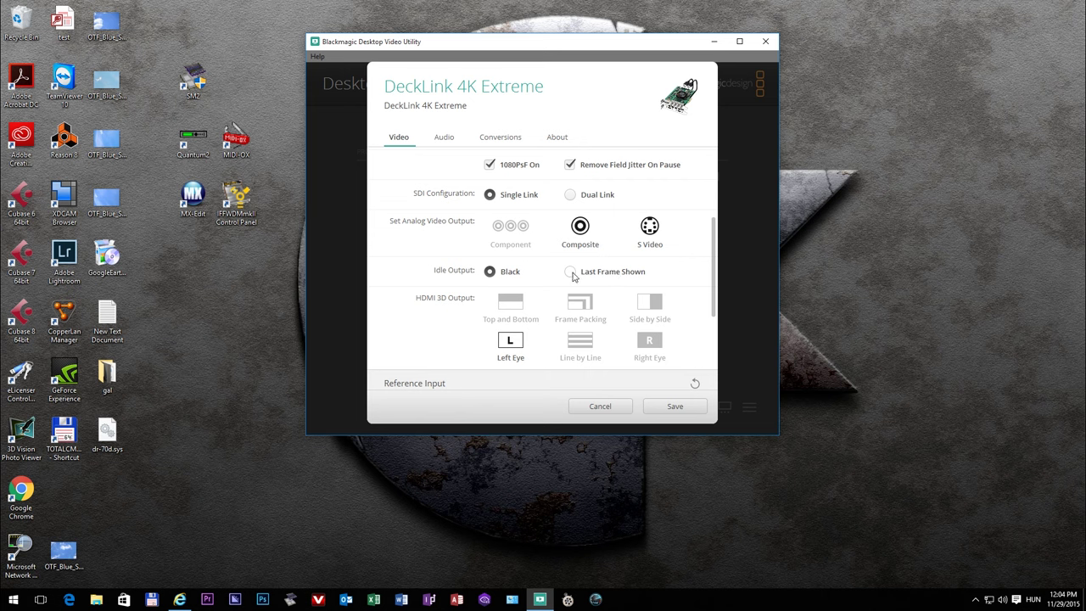
{"action": "scroll", "coordinate": [670, 279], "scroll_direction": "down", "scroll_amount": 1}
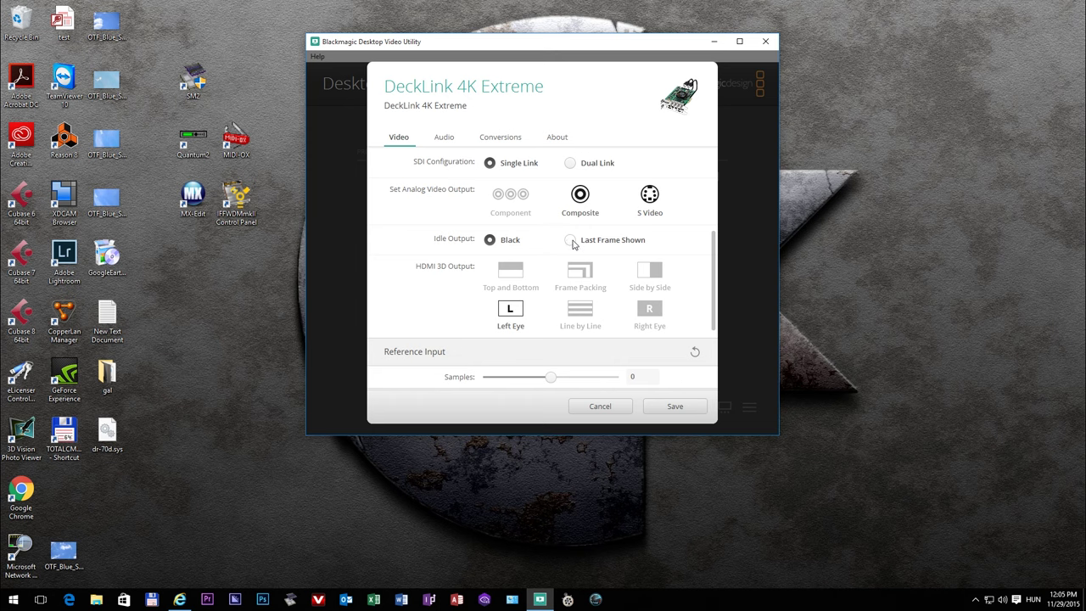
{"action": "left_click", "coordinate": [572, 241]}
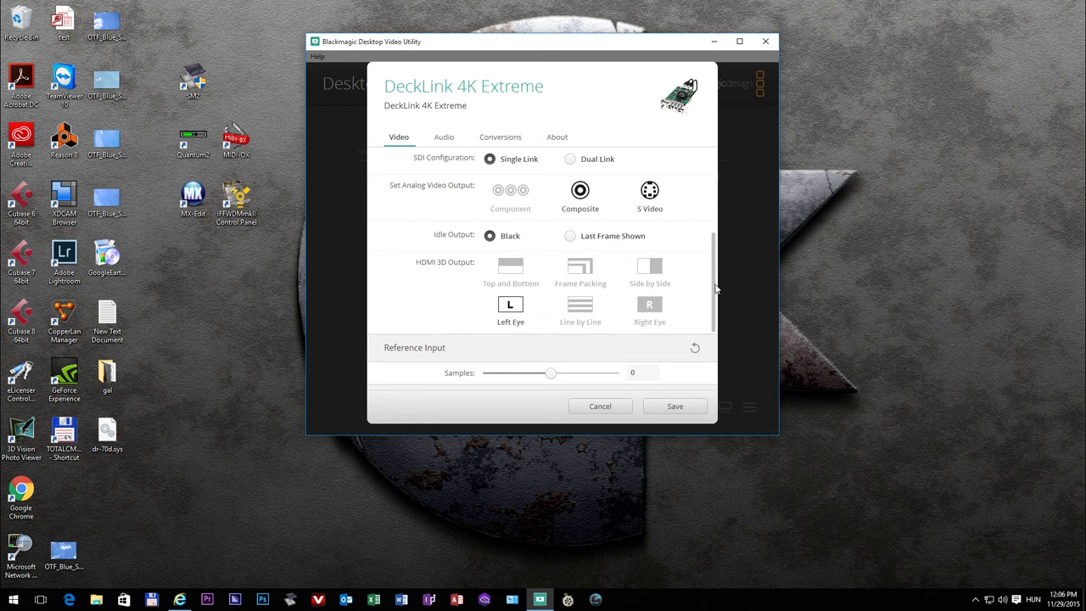
{"action": "scroll", "coordinate": [715, 289], "scroll_direction": "down", "scroll_amount": 1}
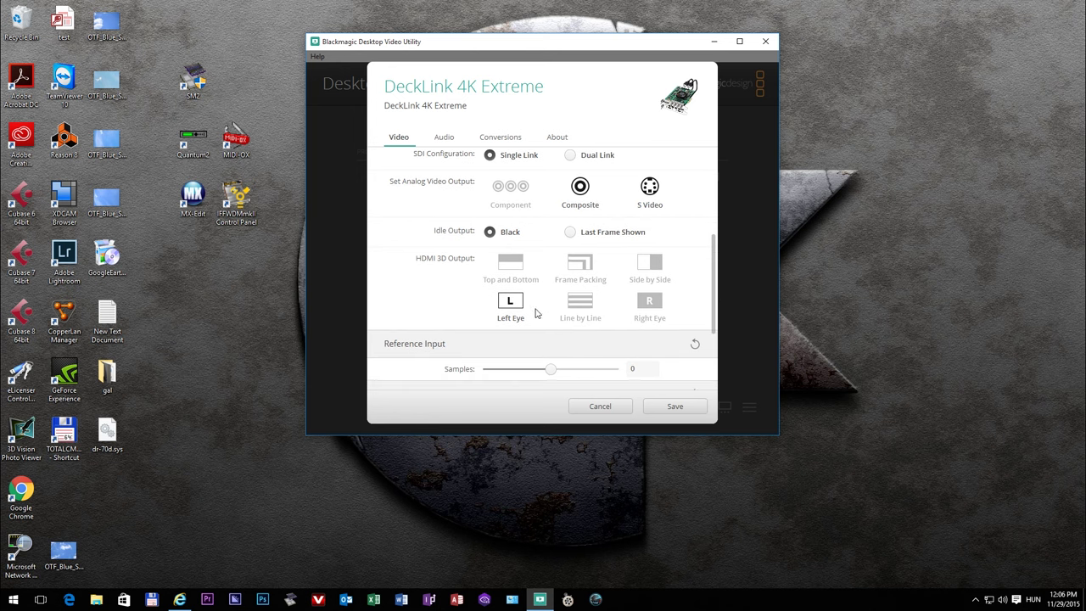
{"action": "left_click_drag", "start_coordinate": [715, 305], "coordinate": [715, 189]}
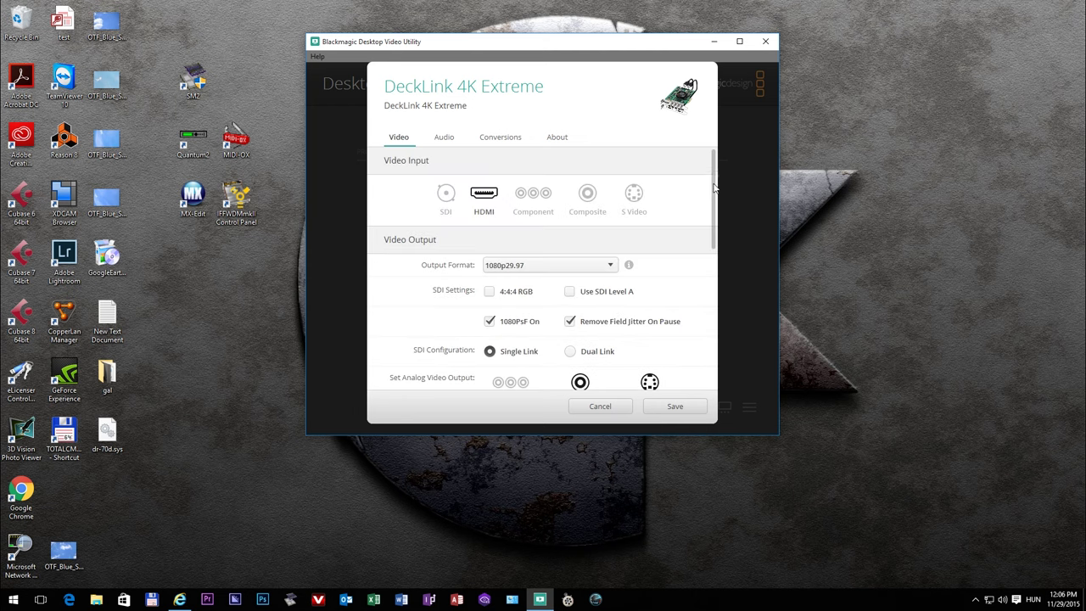
- Try the Right Eye option for the HDMI 3D output and restore Left Eye
{"action": "left_click_drag", "start_coordinate": [715, 206], "coordinate": [719, 296]}
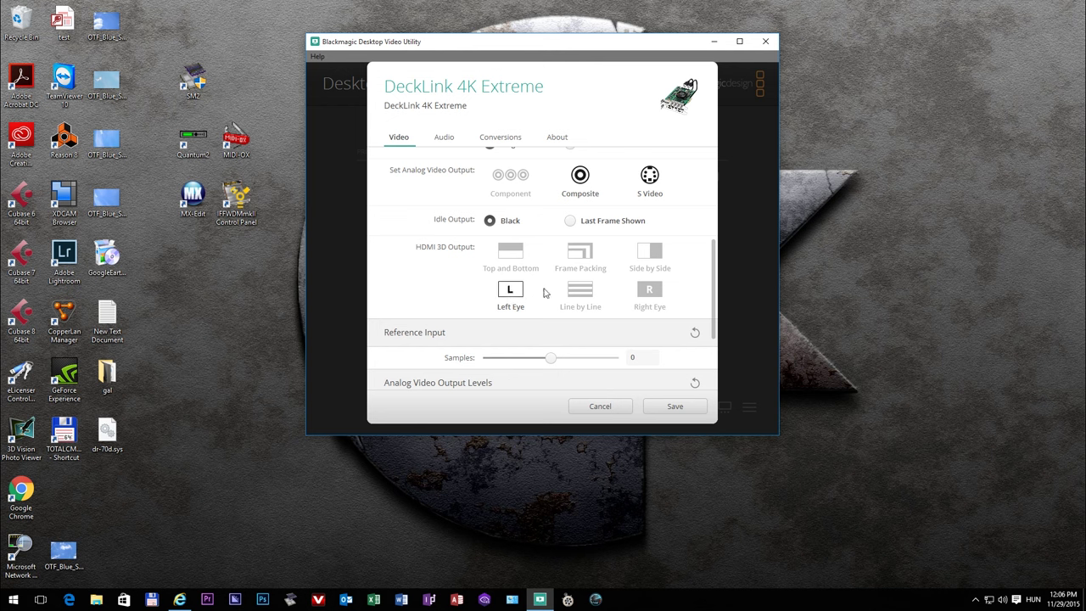
{"action": "left_click", "coordinate": [652, 293]}
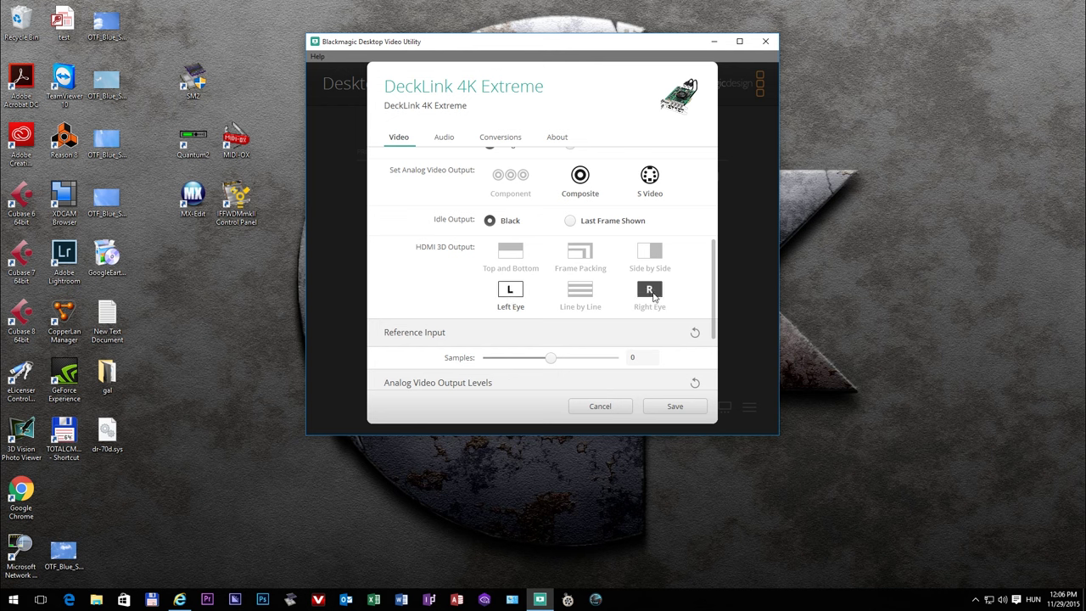
{"action": "left_click", "coordinate": [516, 296]}
{"action": "scroll", "coordinate": [719, 321], "scroll_direction": "down", "scroll_amount": 2}
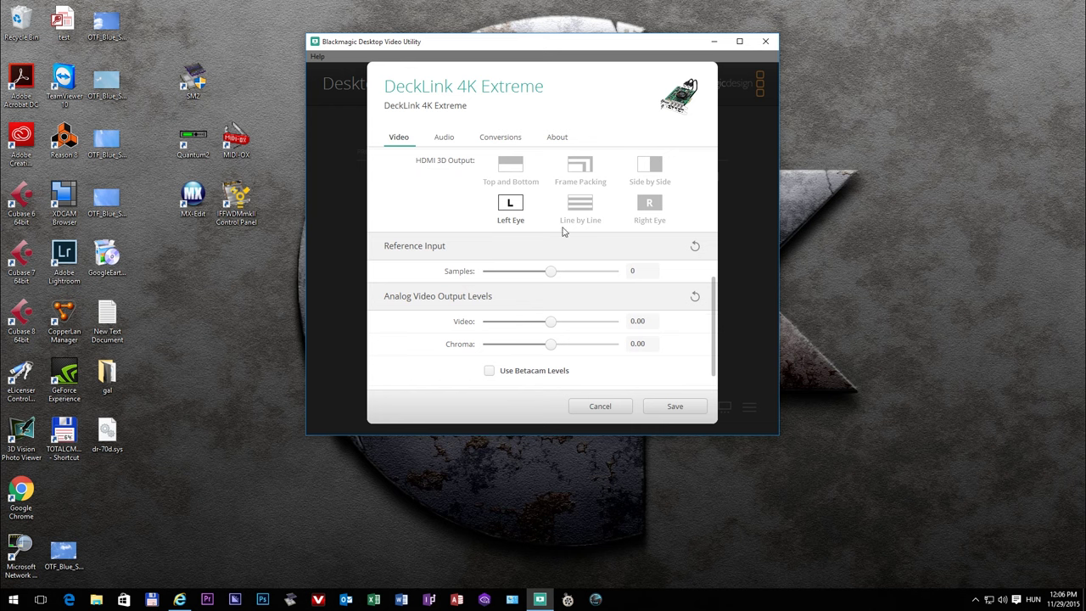
{"action": "scroll", "coordinate": [714, 304], "scroll_direction": "down", "scroll_amount": 1}
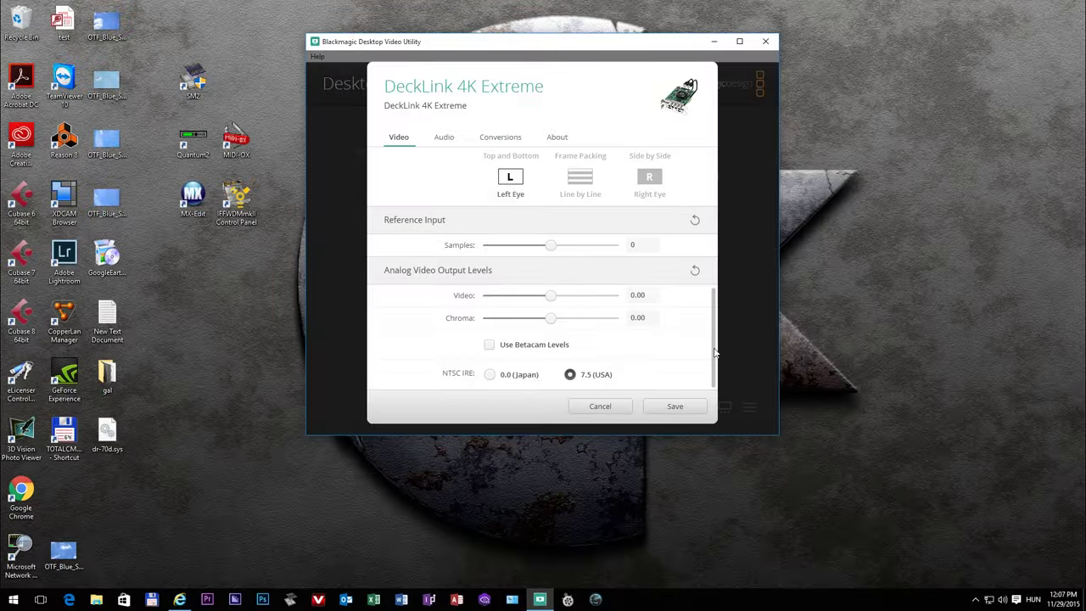
- Try the analog video output level adjustment and the Betacam levels option, restoring both to their initial settings
{"action": "mouse_move", "coordinate": [715, 352]}
{"action": "left_mouse_down"}
{"action": "mouse_move", "coordinate": [718, 327]}
{"action": "mouse_move", "coordinate": [718, 367]}
{"action": "mouse_move", "coordinate": [713, 193]}
{"action": "mouse_move", "coordinate": [713, 339]}
{"action": "left_mouse_up"}
{"action": "left_click_drag", "start_coordinate": [543, 298], "coordinate": [550, 298]}
{"action": "left_click", "coordinate": [489, 344]}
{"action": "left_click", "coordinate": [489, 346]}
{"action": "scroll", "coordinate": [717, 360], "scroll_direction": "up", "scroll_amount": 10}
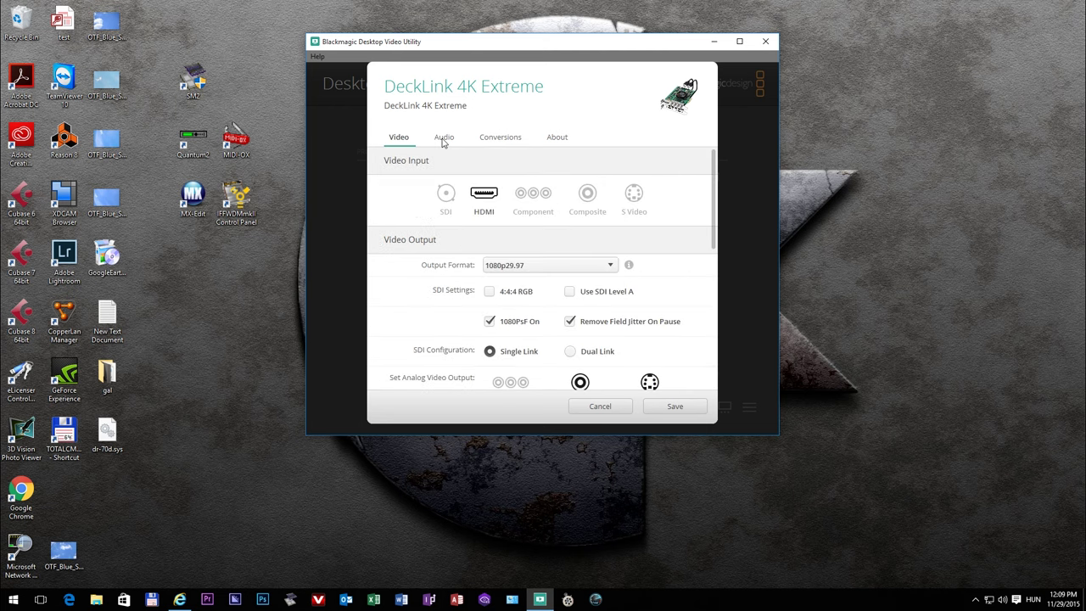
- In the card's audio settings, try raising the AES/EBU output level and set it back to 0 dB
{"action": "left_click", "coordinate": [443, 139]}
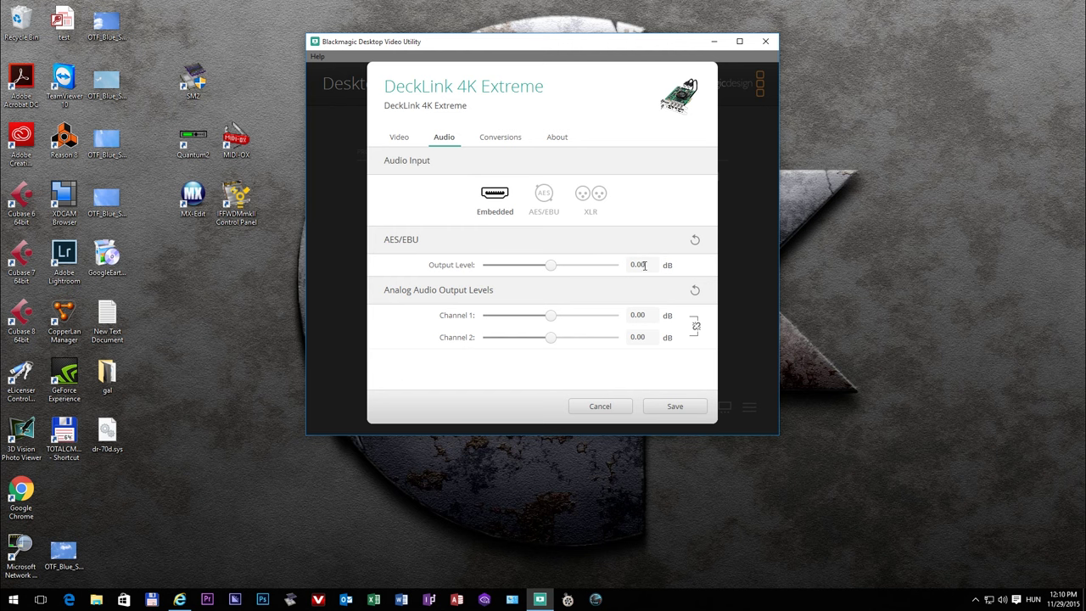
{"action": "left_click_drag", "start_coordinate": [551, 270], "coordinate": [617, 274]}
{"action": "double_click", "coordinate": [632, 265]}
{"action": "type", "text": "0"}
{"action": "key", "text": "Return"}
- Try adjusting the analog audio output levels of channels 1 and 2 with channel linking, and reset them to default
{"action": "left_click_drag", "start_coordinate": [568, 344], "coordinate": [552, 343]}
{"action": "mouse_move", "coordinate": [551, 317]}
{"action": "left_mouse_down"}
{"action": "mouse_move", "coordinate": [552, 343]}
{"action": "mouse_move", "coordinate": [543, 316]}
{"action": "left_mouse_up"}
{"action": "left_click", "coordinate": [697, 327]}
{"action": "mouse_move", "coordinate": [555, 346]}
{"action": "left_mouse_down"}
{"action": "mouse_move", "coordinate": [584, 345]}
{"action": "mouse_move", "coordinate": [538, 343]}
{"action": "mouse_move", "coordinate": [567, 339]}
{"action": "mouse_move", "coordinate": [555, 343]}
{"action": "left_mouse_up"}
{"action": "left_click", "coordinate": [694, 292]}
- Raise the analog audio output levels of channels 1 and 2 to about 4 dB, and readjust channel 1 separately
{"action": "left_click", "coordinate": [546, 340]}
{"action": "left_click_drag", "start_coordinate": [548, 325], "coordinate": [573, 322]}
{"action": "left_click", "coordinate": [697, 328]}
{"action": "left_click", "coordinate": [650, 336]}
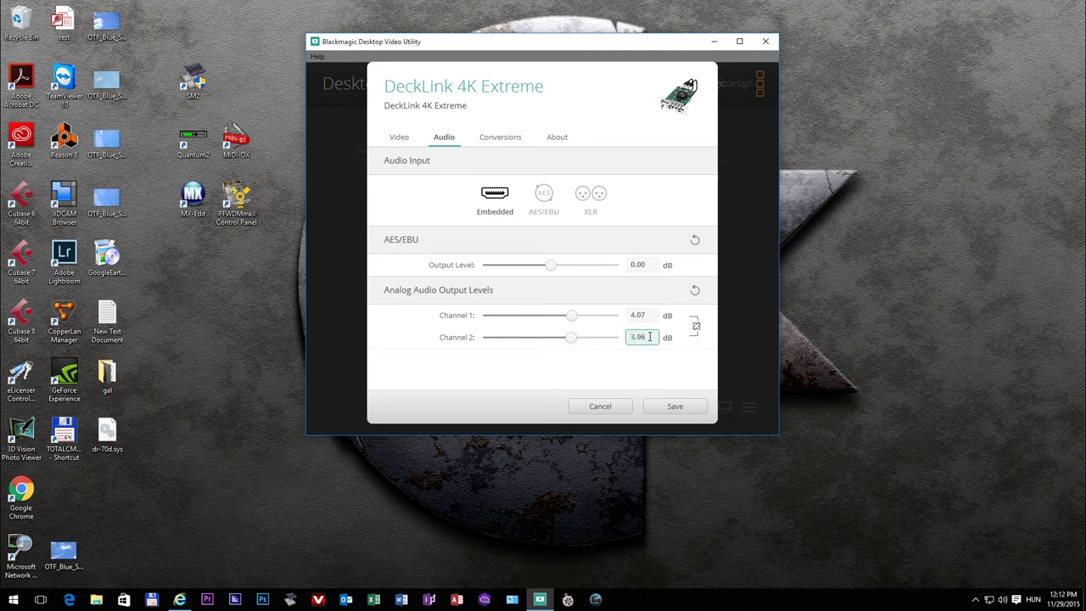
{"action": "left_click", "coordinate": [571, 338]}
{"action": "mouse_move", "coordinate": [574, 316]}
{"action": "left_mouse_down"}
{"action": "mouse_move", "coordinate": [571, 340]}
{"action": "mouse_move", "coordinate": [579, 320]}
{"action": "left_mouse_up"}
{"action": "left_click", "coordinate": [645, 316]}
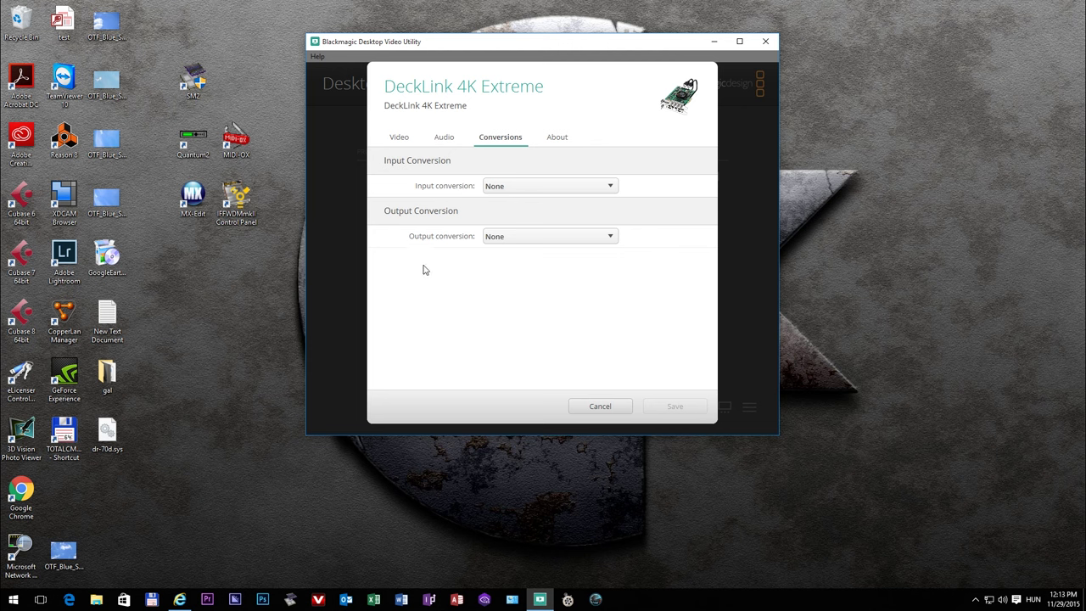
- In the conversion settings, set the input conversion to SD to HD and display it as Anamorphic
{"action": "left_click", "coordinate": [540, 186]}
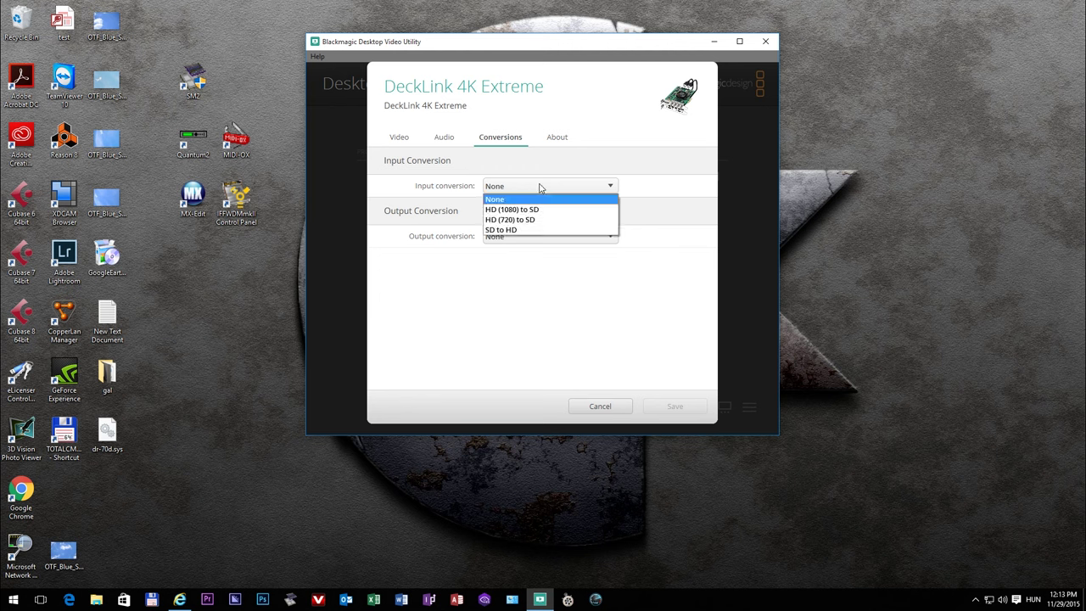
{"action": "left_click", "coordinate": [525, 230]}
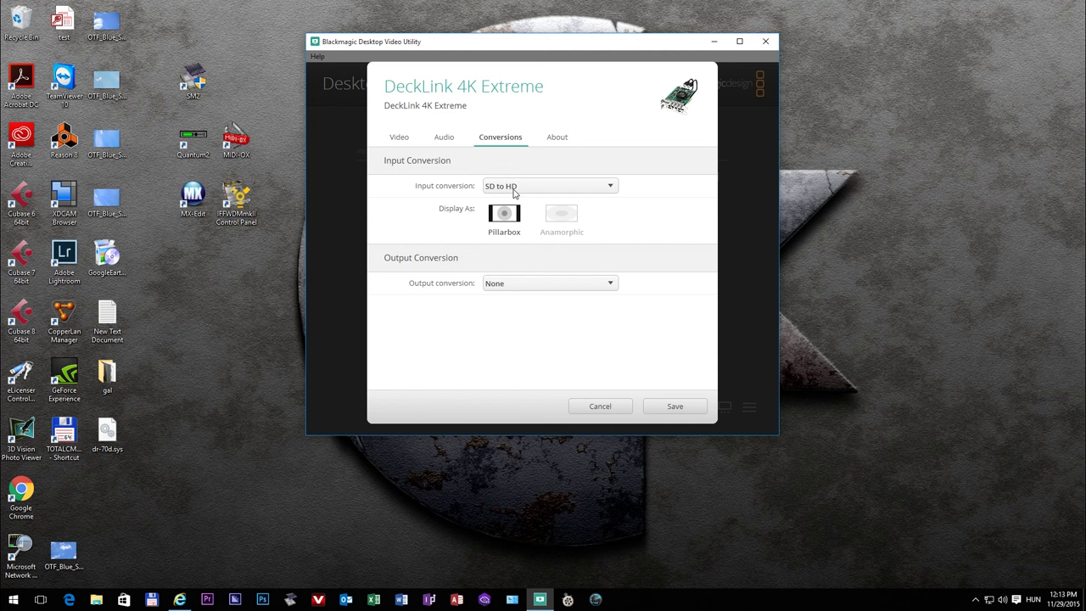
{"action": "left_click", "coordinate": [547, 187]}
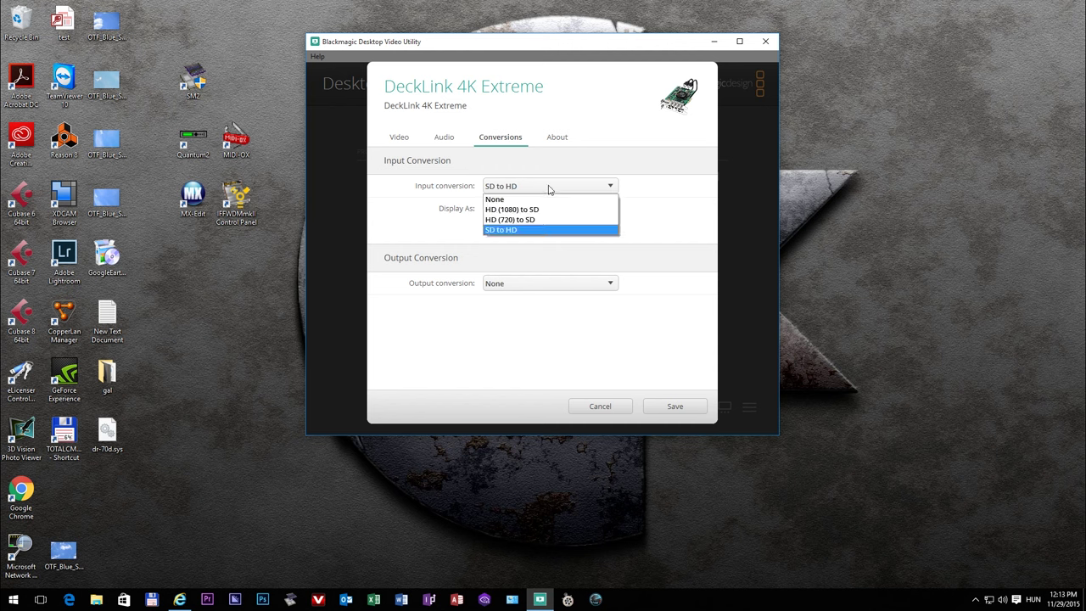
{"action": "left_click", "coordinate": [548, 189]}
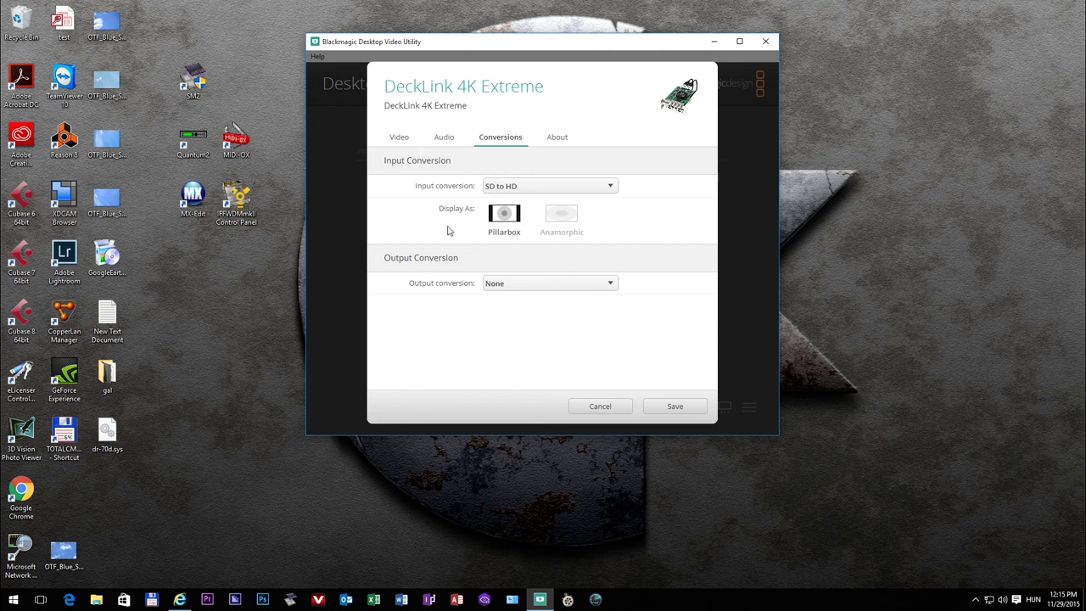
{"action": "left_click", "coordinate": [562, 219]}
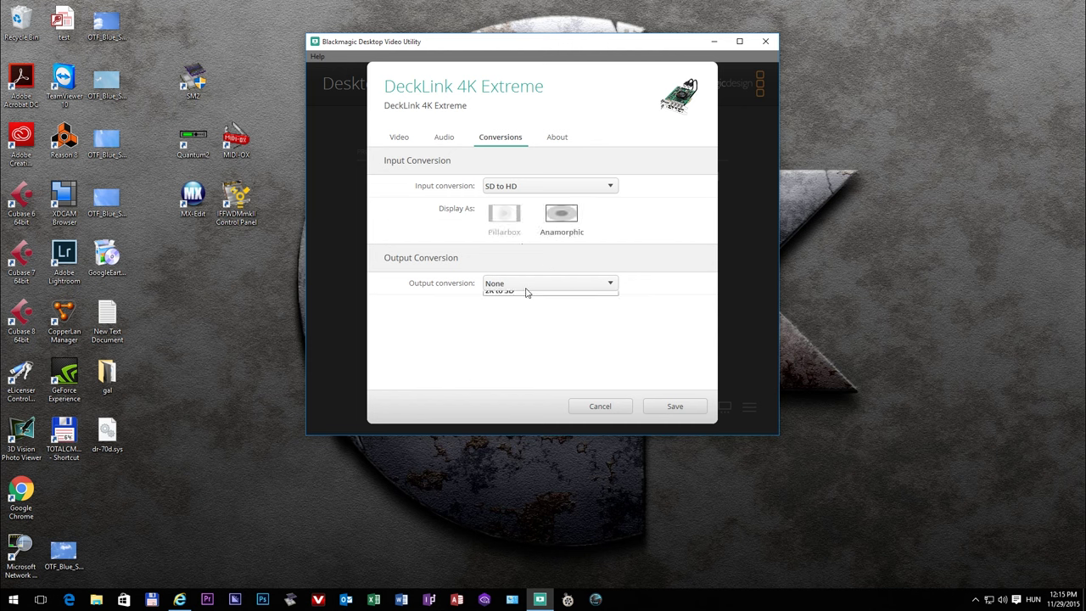
- Look through the available output conversion options without choosing one
{"action": "left_click", "coordinate": [526, 285]}
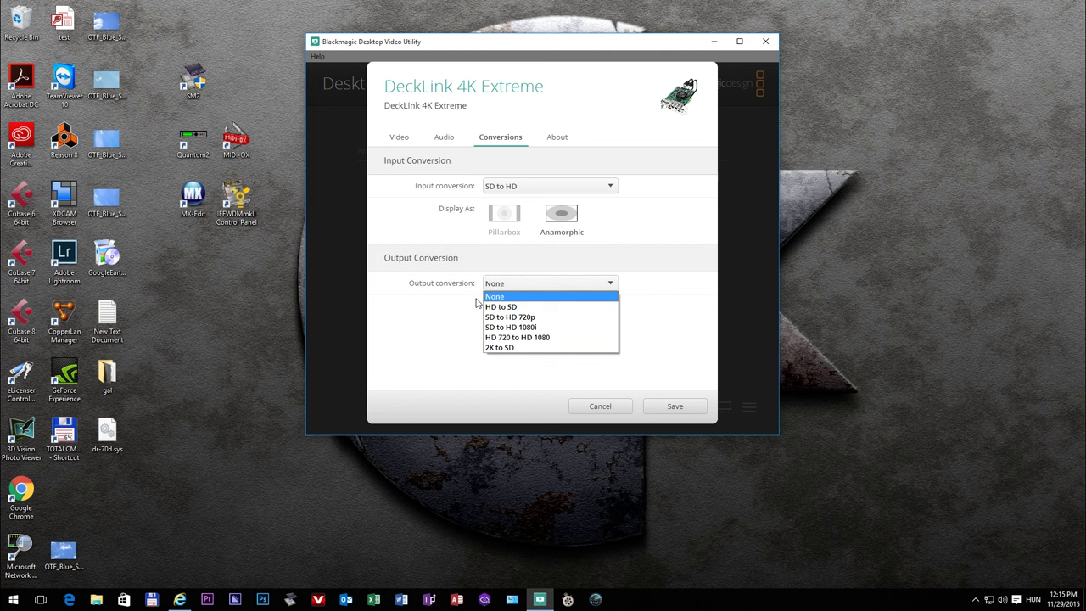
{"action": "key", "text": "Down"}
{"action": "key", "text": "Down"}
{"action": "key", "text": "Down"}
{"action": "key", "text": "Down"}
{"action": "key", "text": "Up"}
{"action": "key", "text": "Up"}
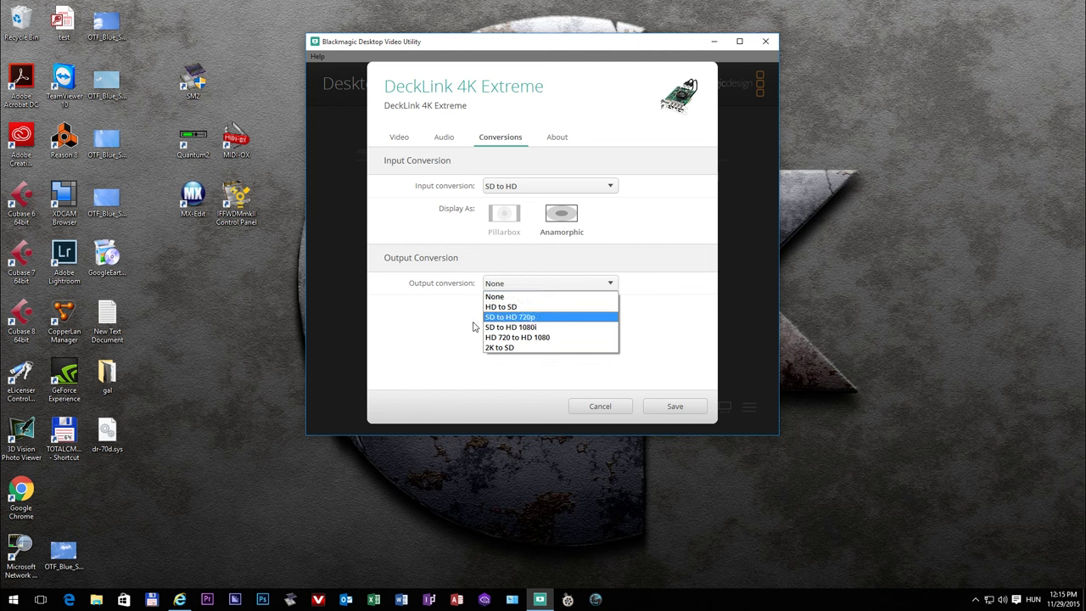
- Clear the input conversion to None and reselect SD to HD, and open the output conversion options
{"action": "left_click", "coordinate": [509, 193]}
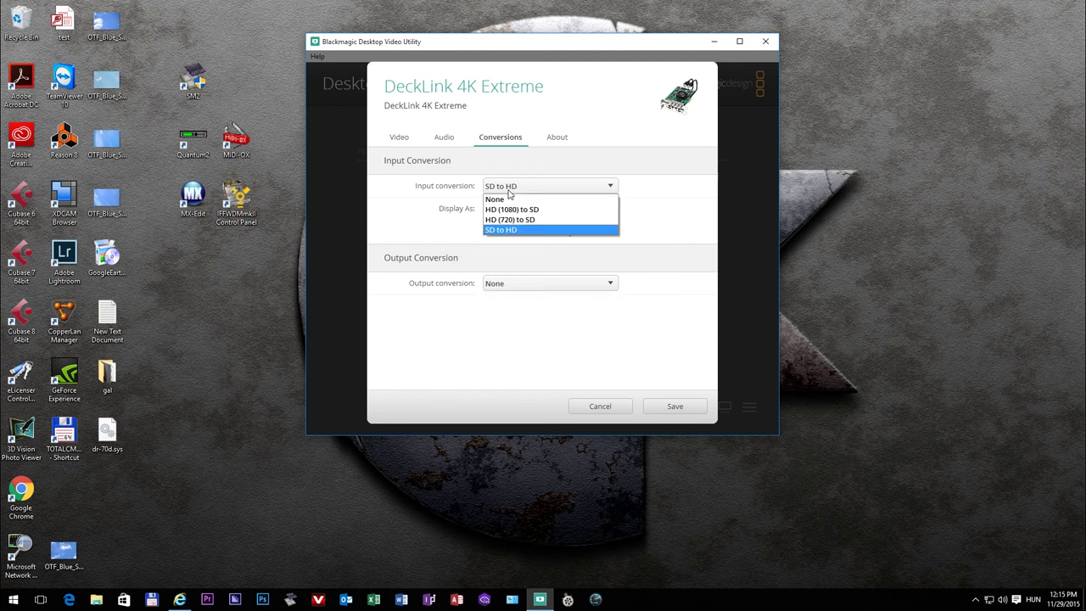
{"action": "left_click", "coordinate": [506, 200]}
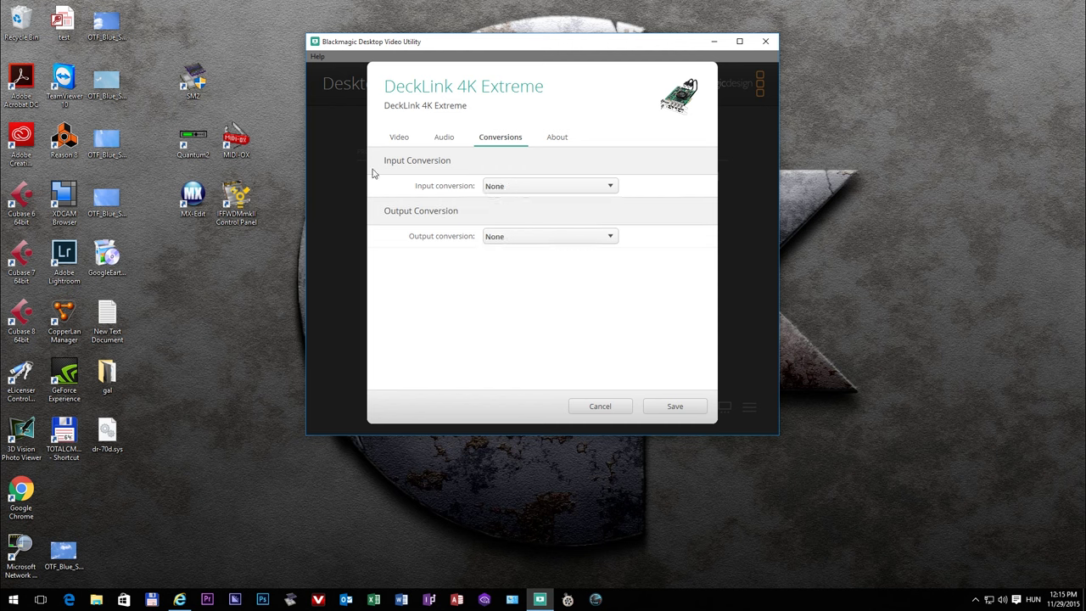
{"action": "left_click", "coordinate": [519, 189]}
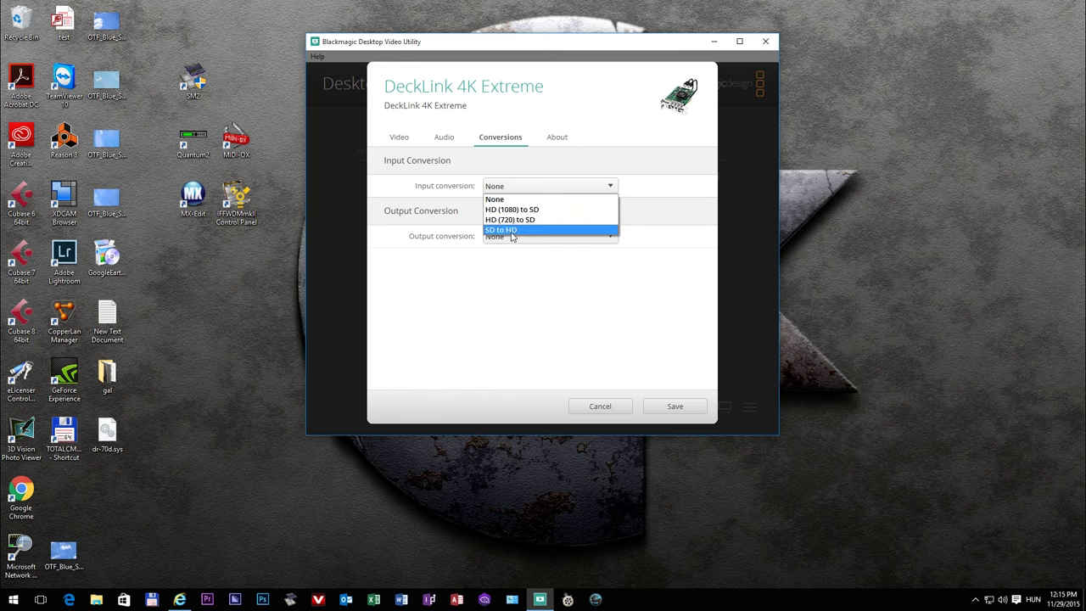
{"action": "left_click", "coordinate": [510, 230]}
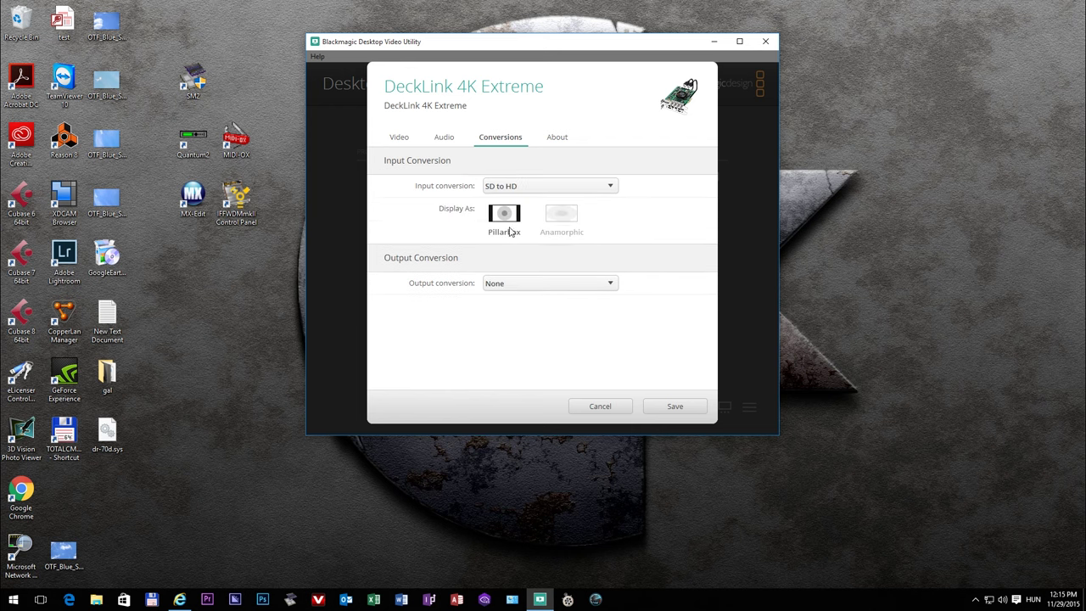
{"action": "left_click", "coordinate": [520, 287]}
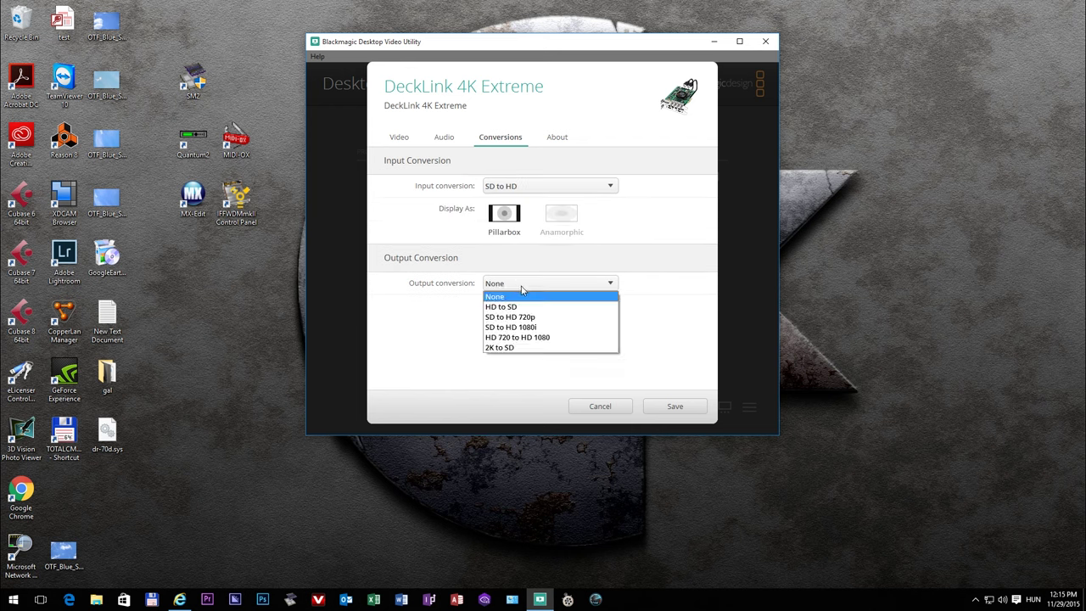